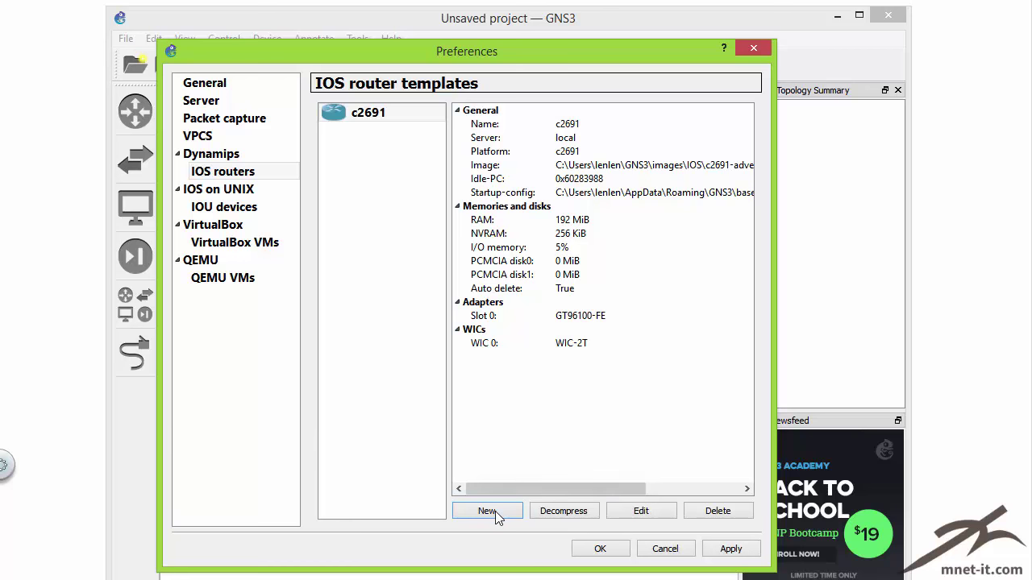
Start a new IOS router template from c3725-adventerprisek9-mz.124-15.T14.bin in the Desktop's GNS3 IOS folder, decompressing the image
{"action": "left_click", "coordinate": [492, 513]}
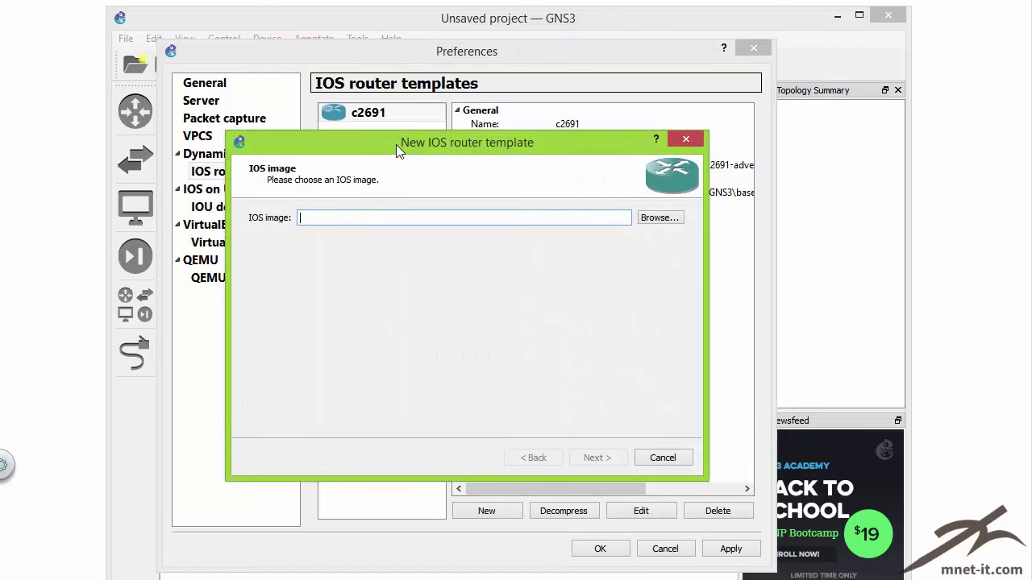
{"action": "left_click_drag", "start_coordinate": [396, 144], "coordinate": [442, 148]}
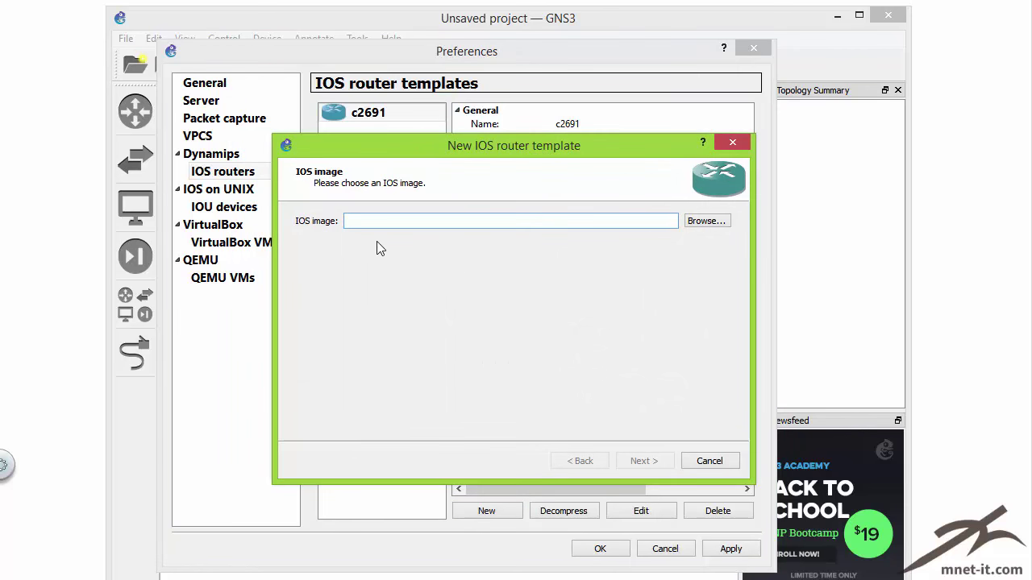
{"action": "left_click", "coordinate": [691, 223]}
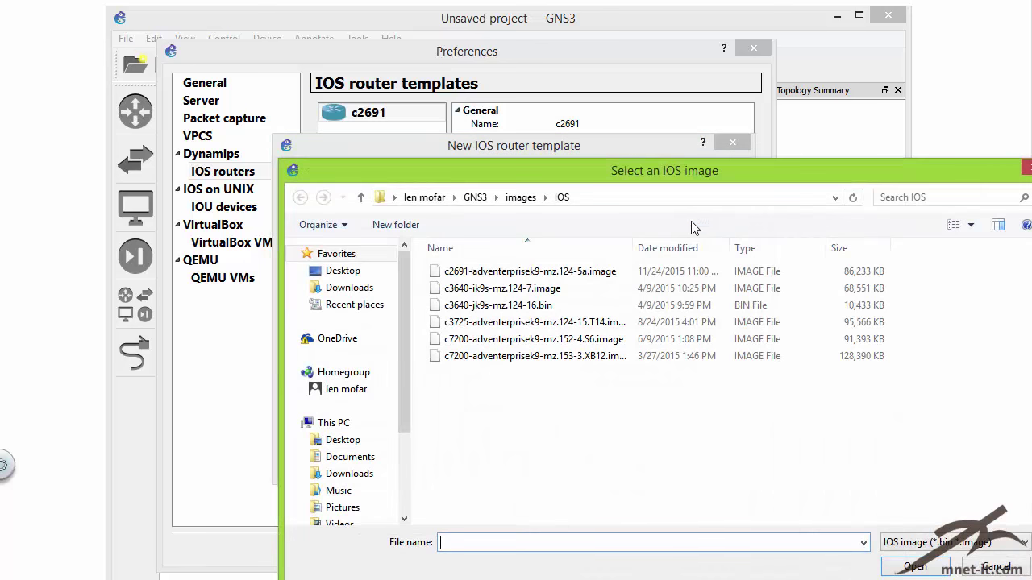
{"action": "left_click", "coordinate": [337, 440]}
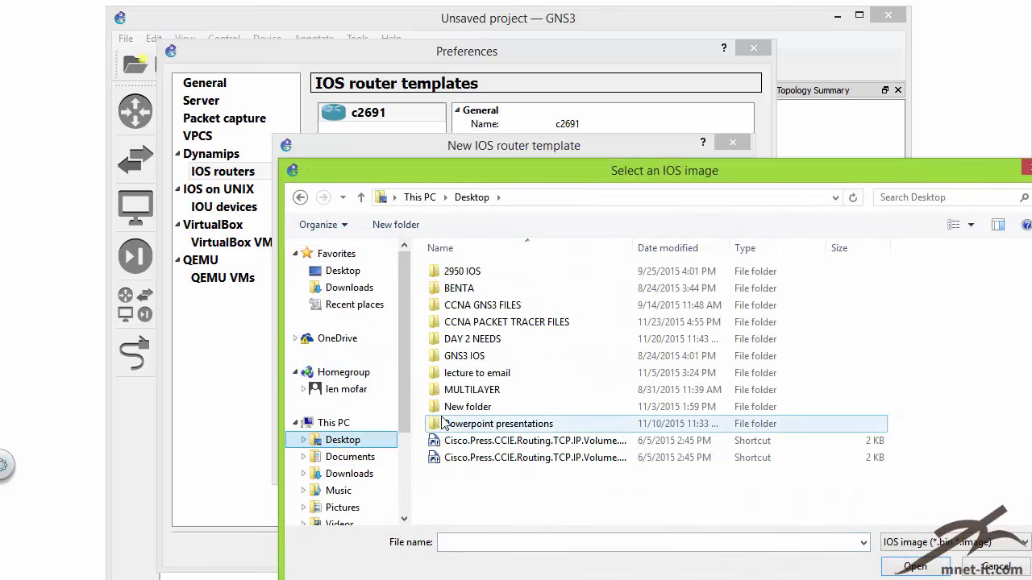
{"action": "double_click", "coordinate": [464, 355]}
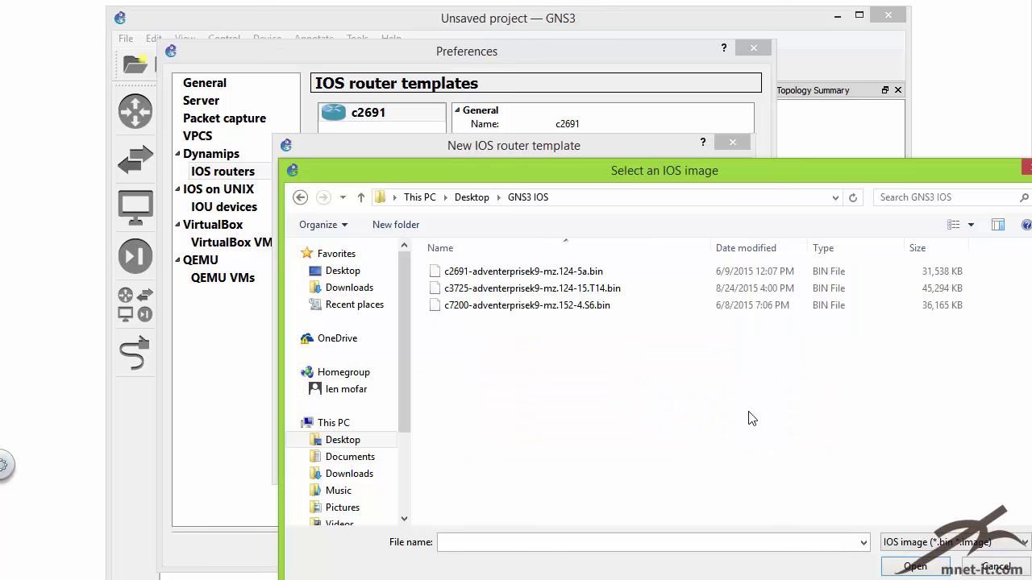
{"action": "left_click_drag", "start_coordinate": [498, 179], "coordinate": [562, 158]}
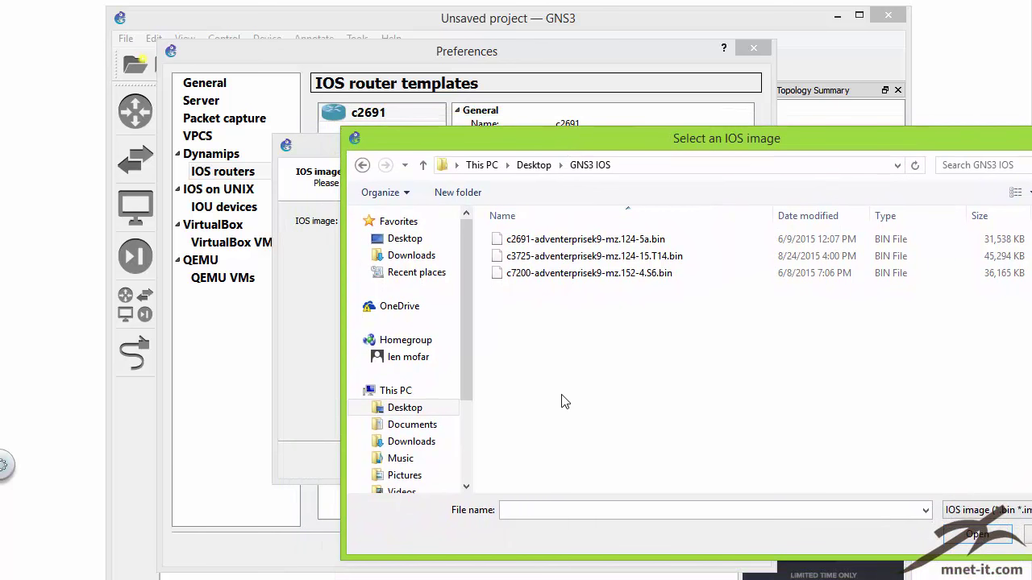
{"action": "left_click", "coordinate": [516, 256]}
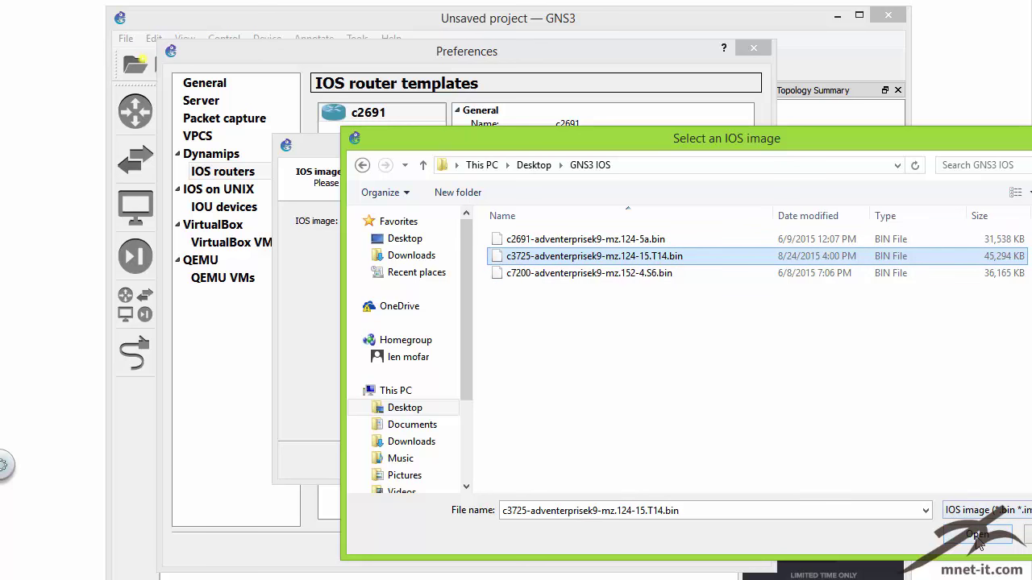
{"action": "left_click", "coordinate": [977, 537]}
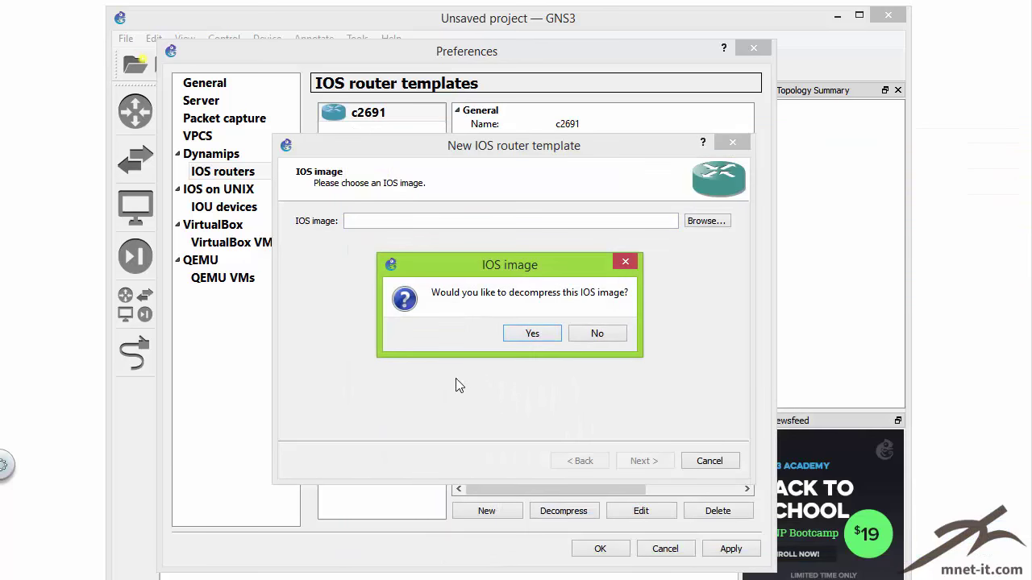
{"action": "left_click_drag", "start_coordinate": [489, 267], "coordinate": [468, 254]}
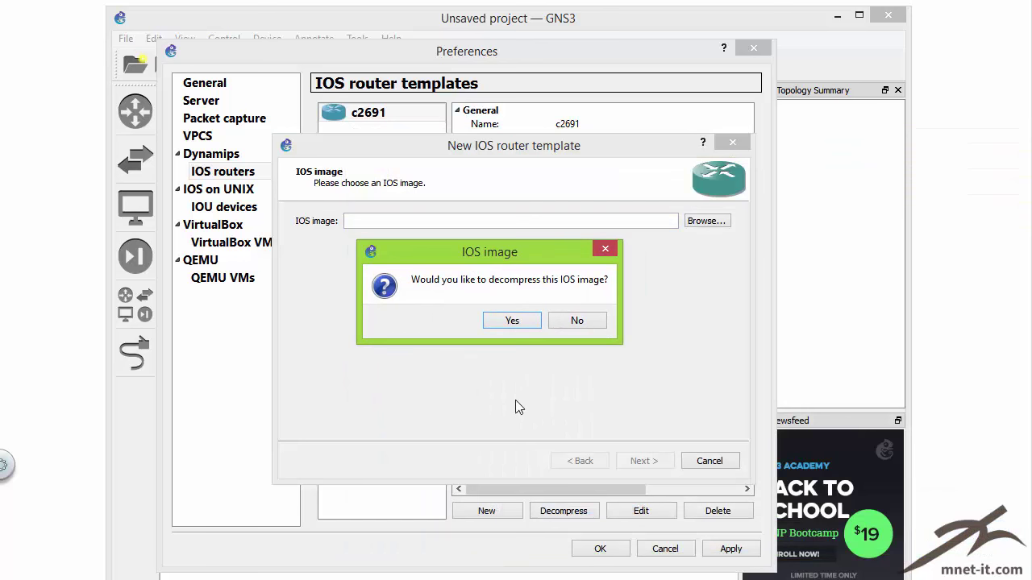
{"action": "left_click", "coordinate": [512, 321]}
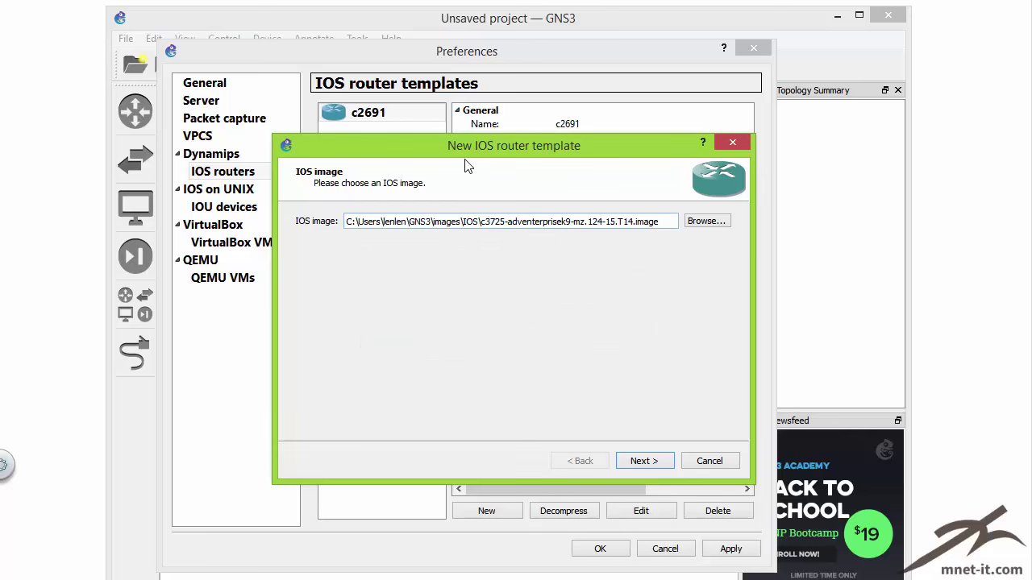
{"action": "left_click", "coordinate": [644, 459]}
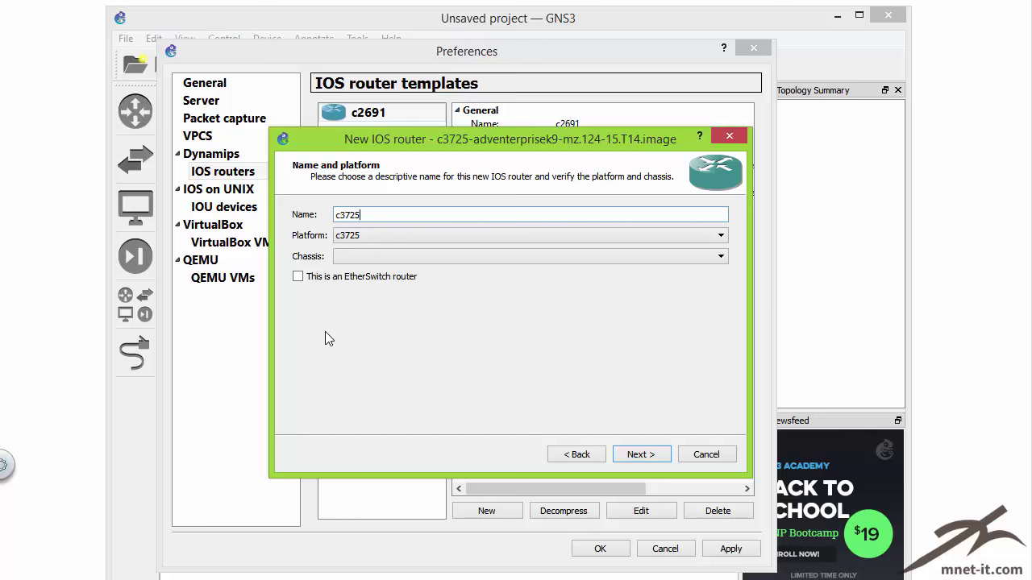
Mark the c3725 template as an EtherSwitch router and accept the default memory, network adapters and empty WIC modules
{"action": "left_click_drag", "start_coordinate": [424, 136], "coordinate": [468, 133]}
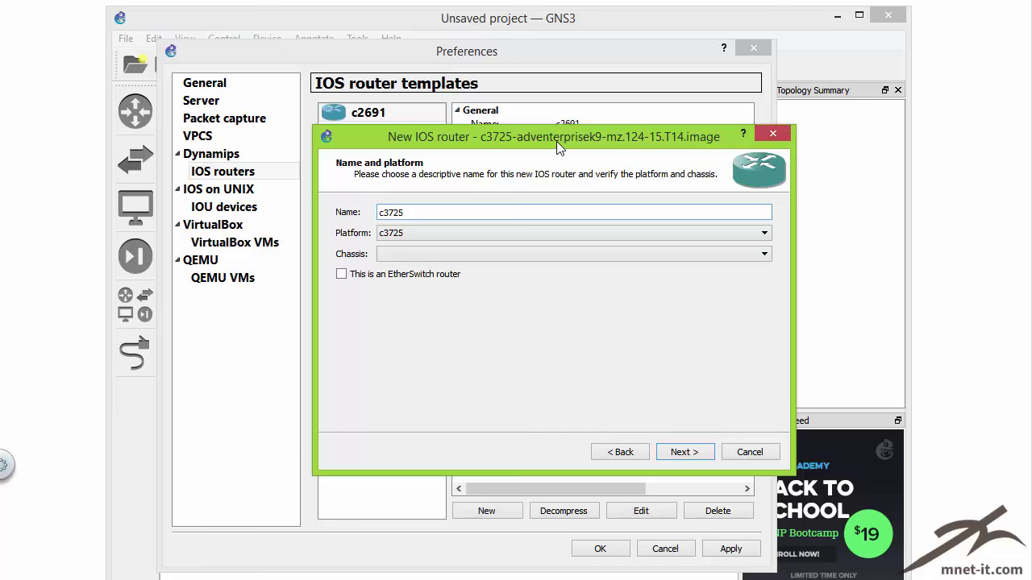
{"action": "left_click_drag", "start_coordinate": [566, 147], "coordinate": [555, 152]}
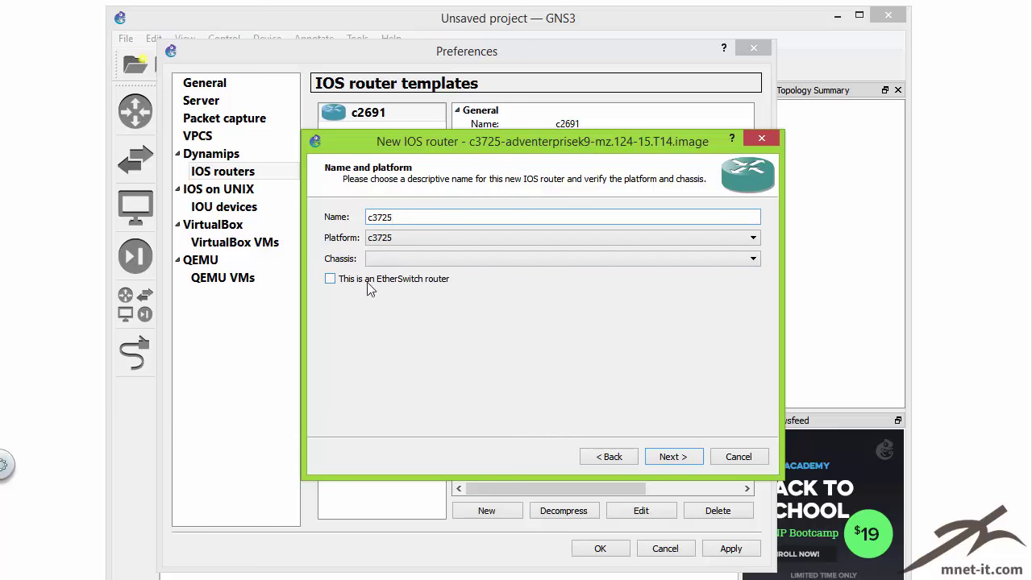
{"action": "left_click", "coordinate": [331, 280]}
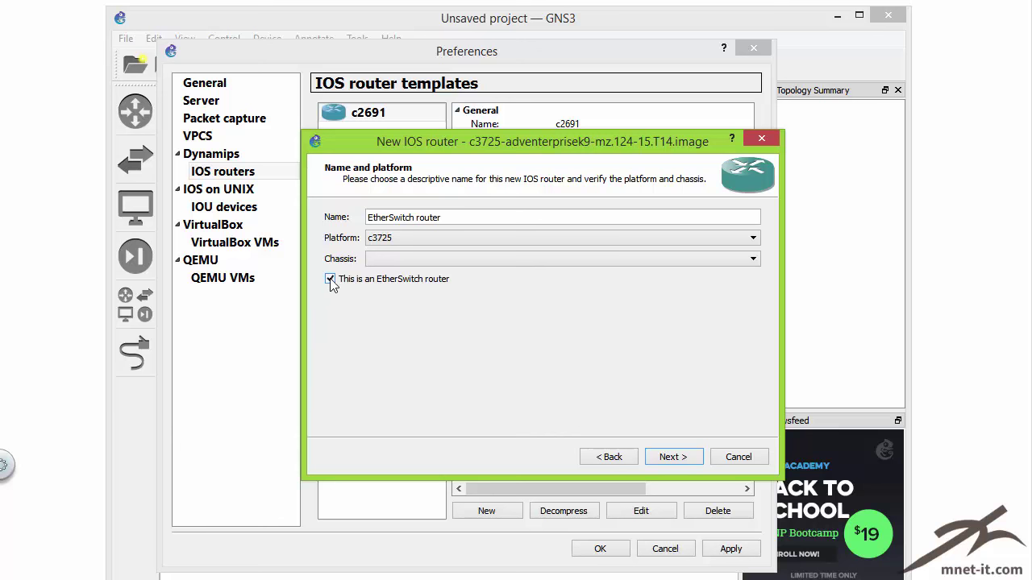
{"action": "left_click", "coordinate": [667, 458]}
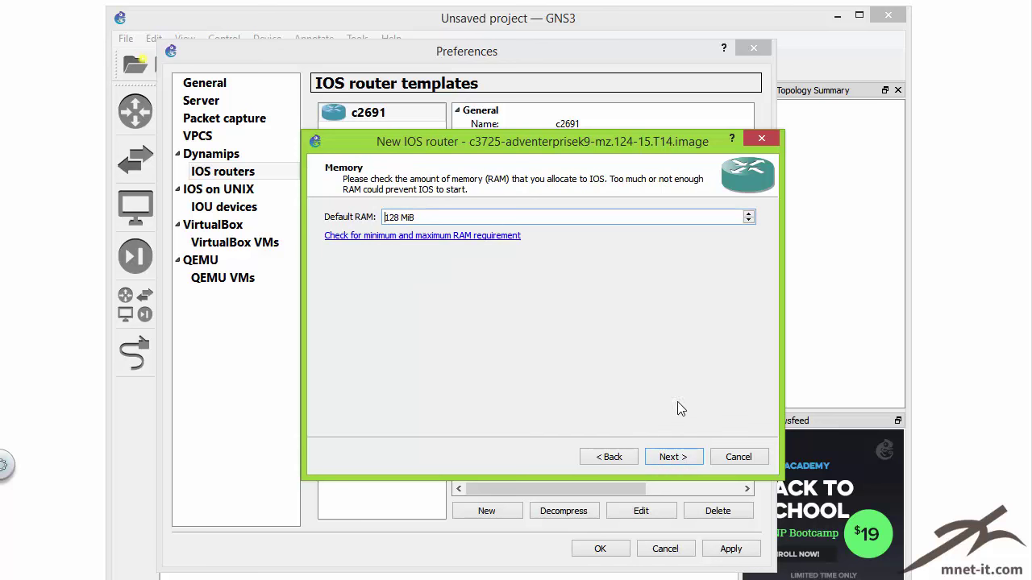
{"action": "left_click", "coordinate": [675, 458]}
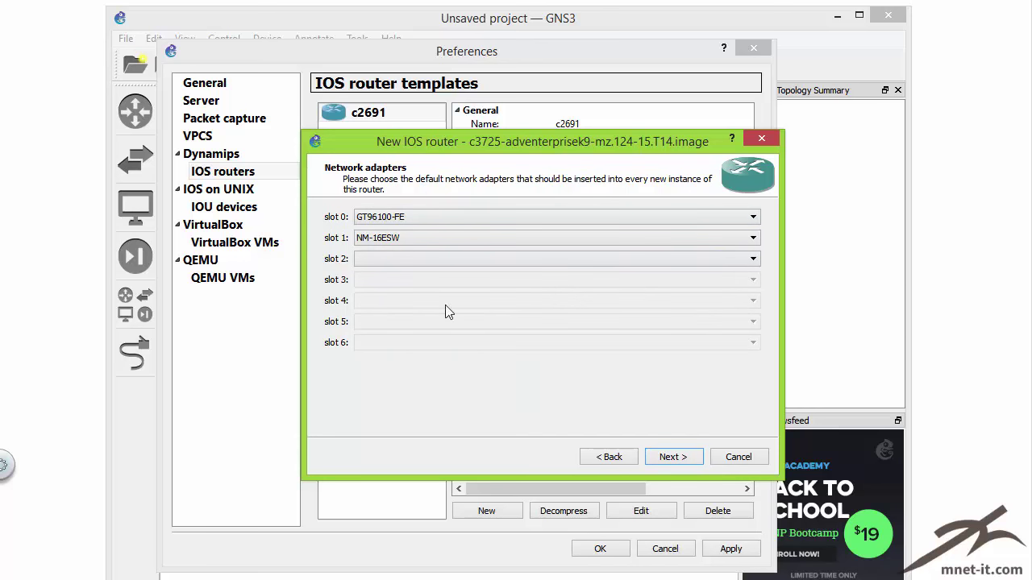
{"action": "left_click", "coordinate": [670, 462]}
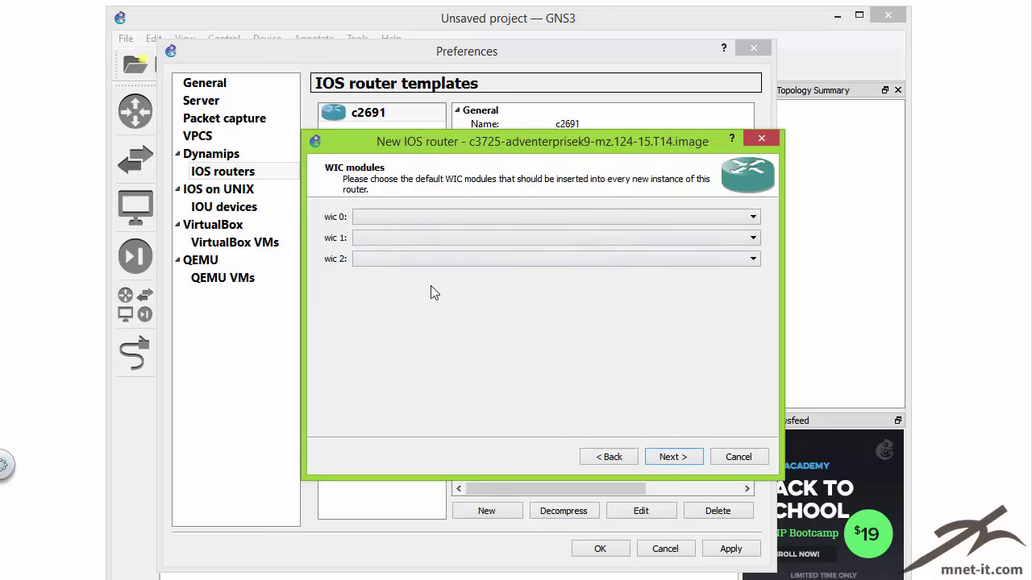
{"action": "left_click", "coordinate": [668, 456]}
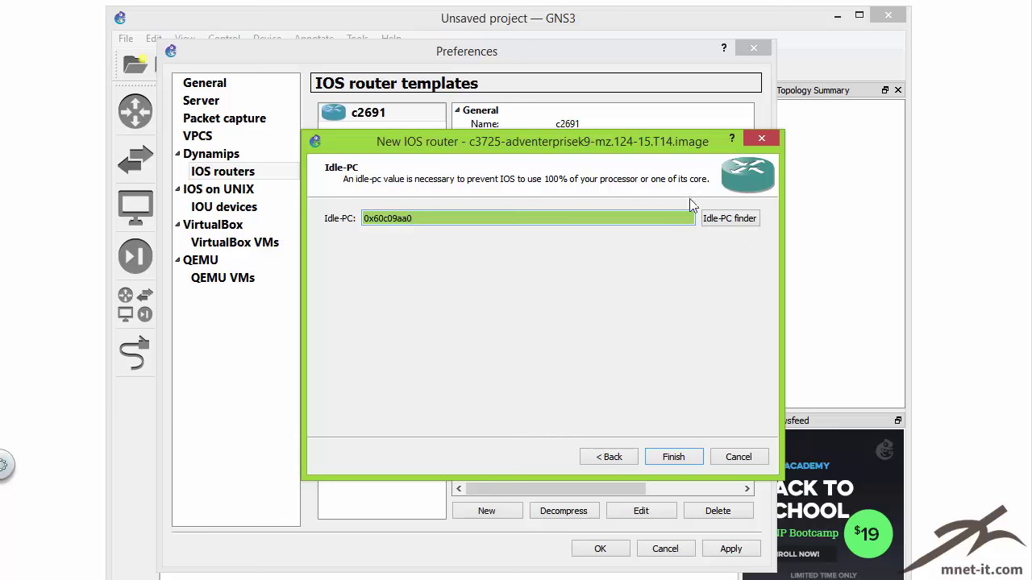
Run the Idle-PC finder for the EtherSwitch router image, accept its value and finish the template
{"action": "left_click", "coordinate": [724, 219]}
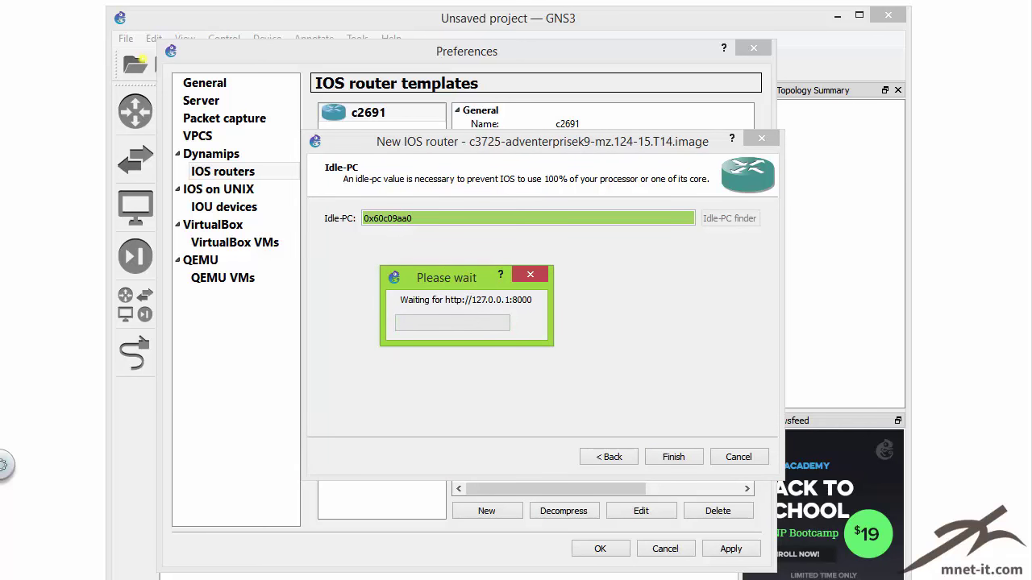
{"action": "left_click_drag", "start_coordinate": [470, 260], "coordinate": [489, 274]}
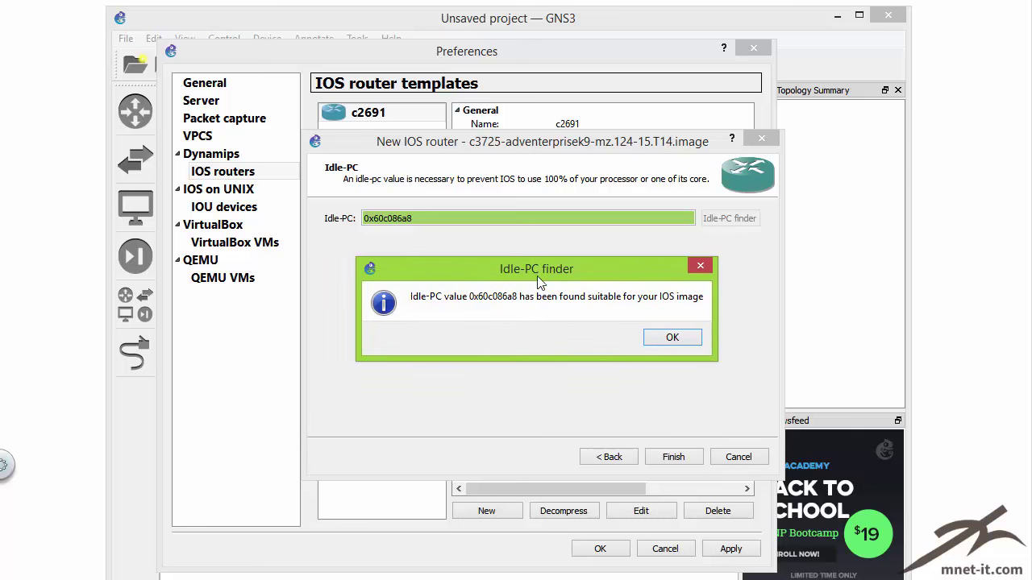
{"action": "left_click_drag", "start_coordinate": [537, 270], "coordinate": [538, 262]}
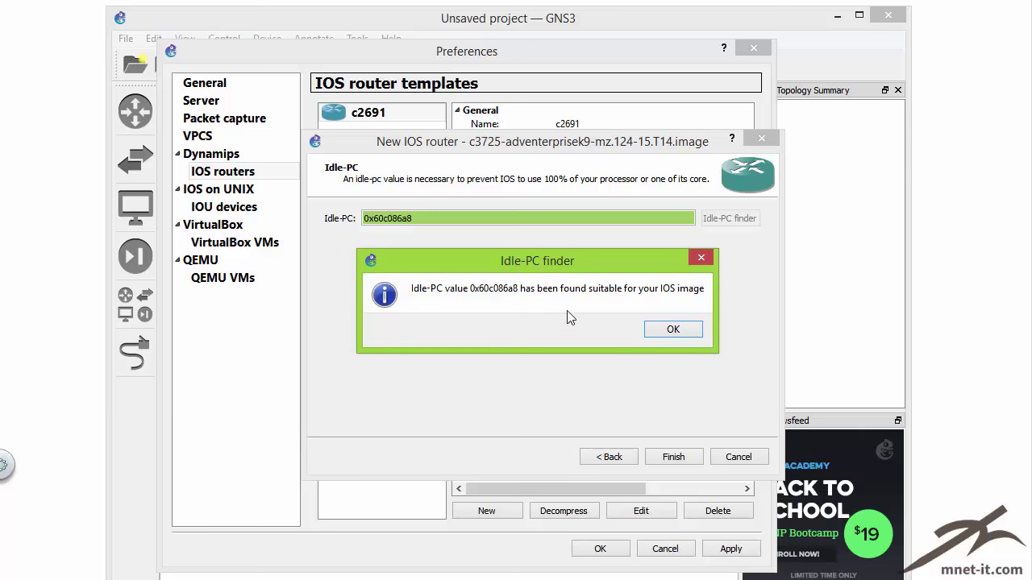
{"action": "left_click", "coordinate": [673, 330]}
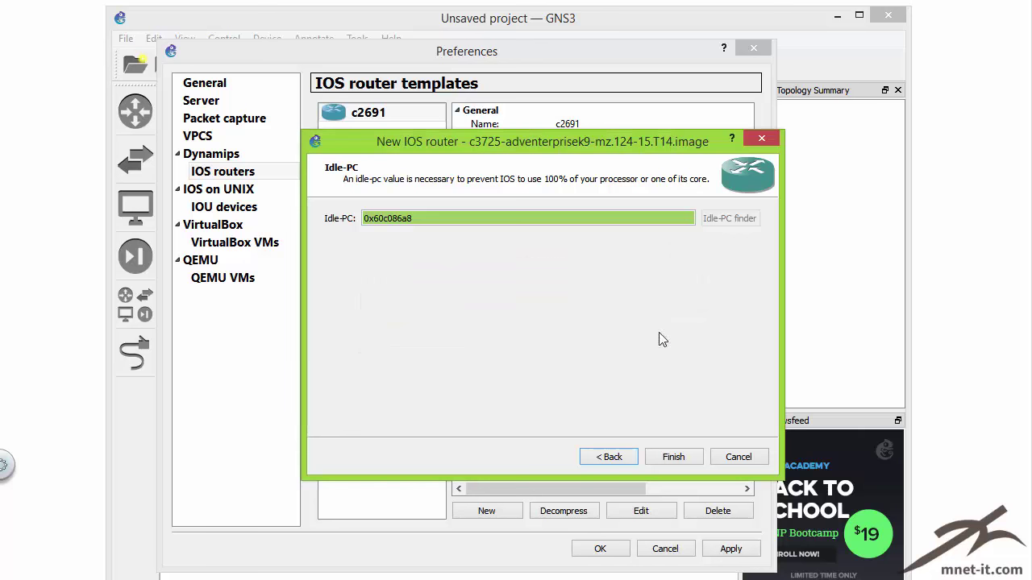
{"action": "left_click", "coordinate": [674, 457]}
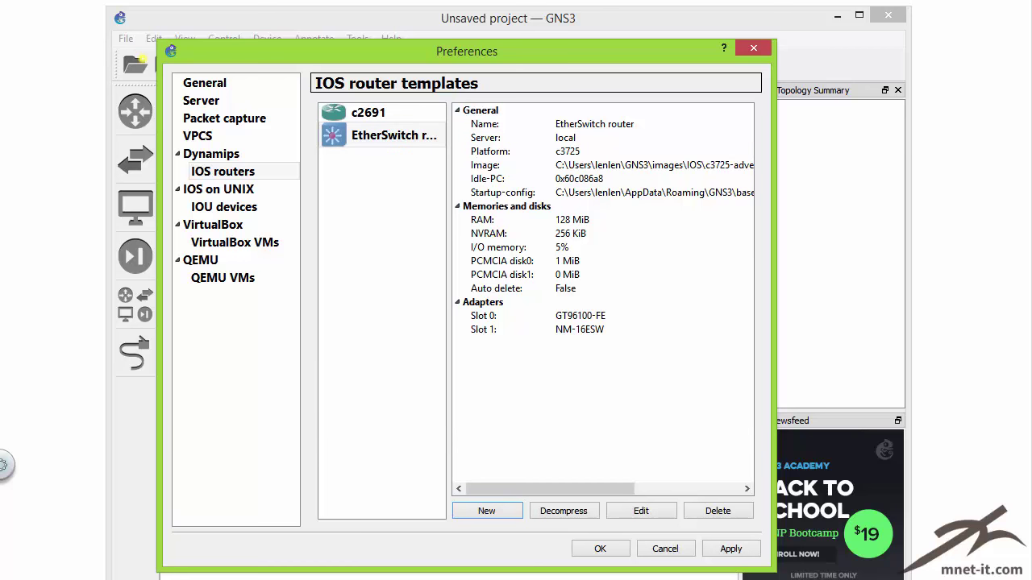
Switch to File Explorer to check c7200-adventerprisek9-mz.152-4.S6.bin in the GNS3 IOS folder, and return to the GNS3 preferences
{"action": "key", "text": "alt+Tab"}
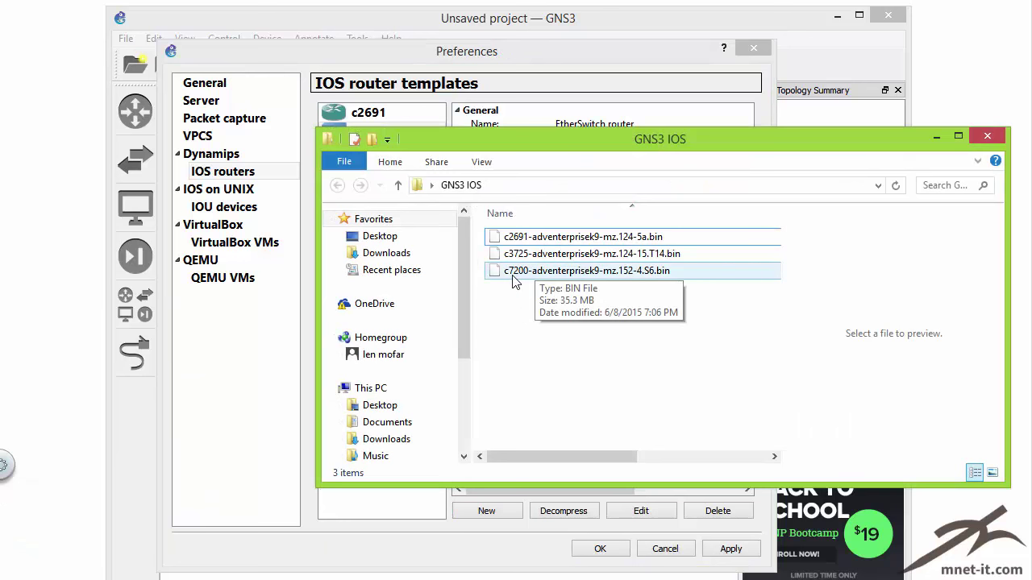
{"action": "left_click", "coordinate": [513, 279]}
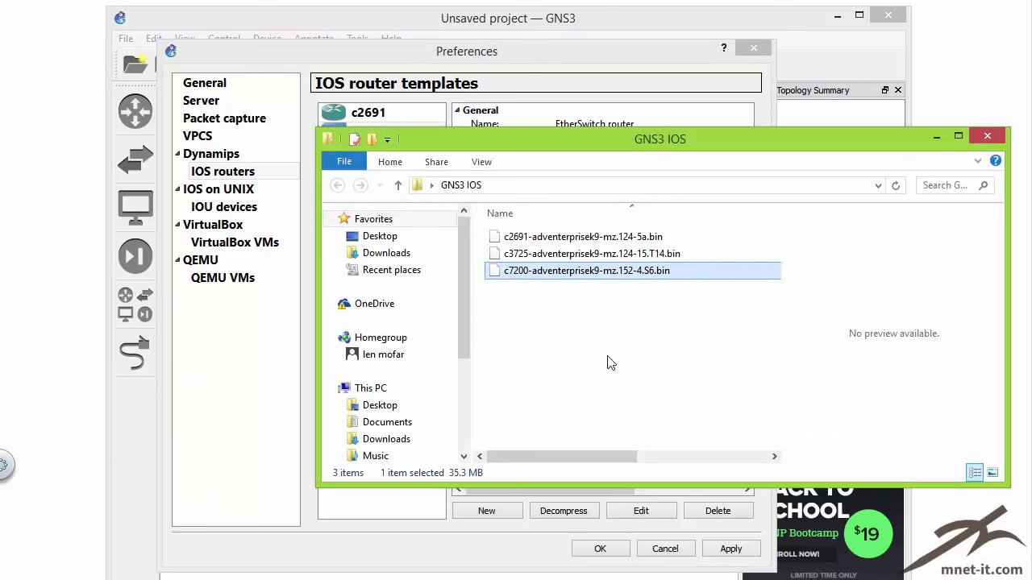
{"action": "left_click", "coordinate": [936, 137]}
{"action": "left_click_drag", "start_coordinate": [442, 51], "coordinate": [432, 44]}
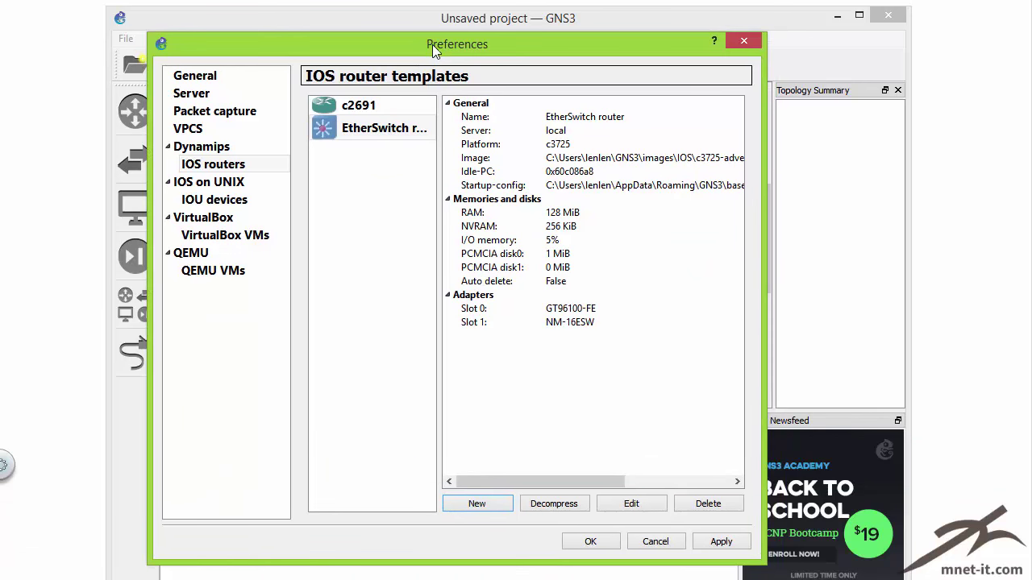
Start another IOS router template from c7200-adventerprisek9-mz.152-4.S6.bin in the Desktop's GNS3 IOS folder, decompressing the image
{"action": "left_click", "coordinate": [477, 504]}
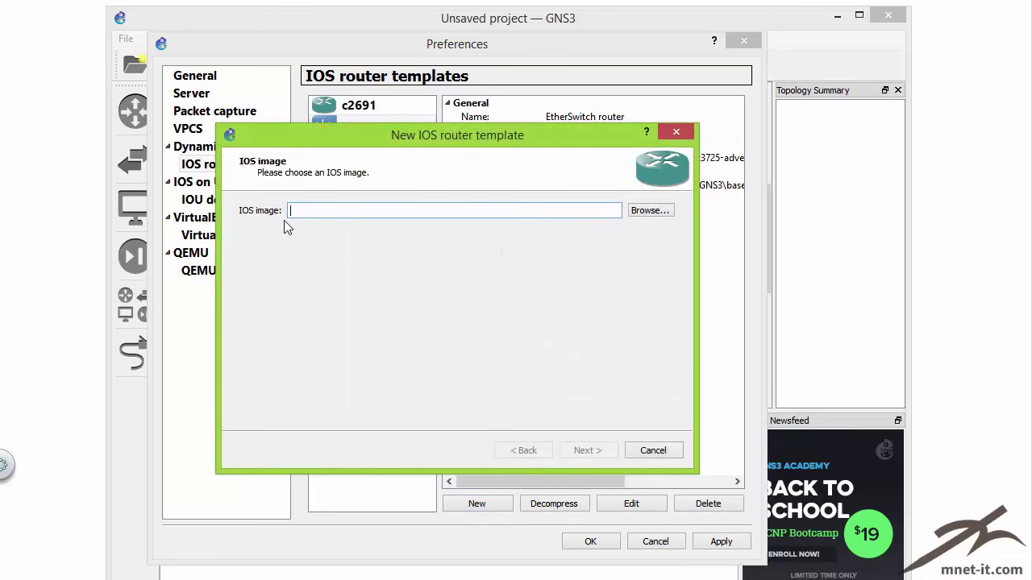
{"action": "left_click", "coordinate": [651, 211]}
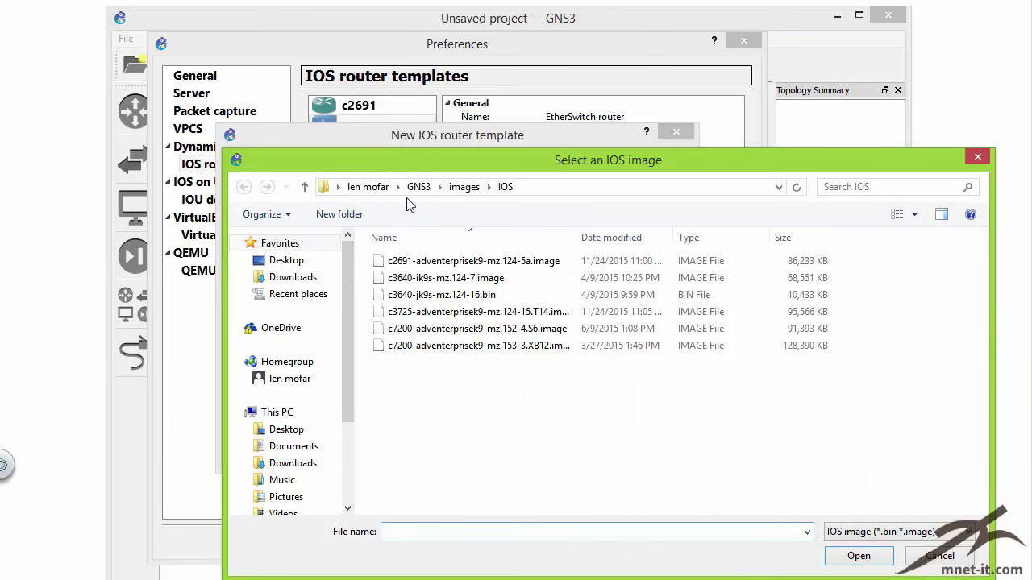
{"action": "left_click", "coordinate": [262, 426]}
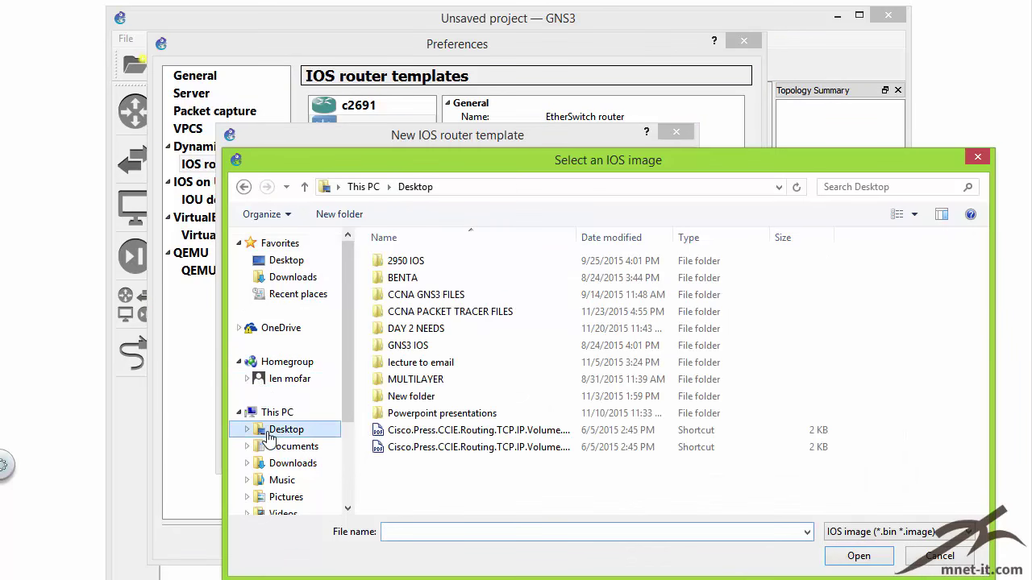
{"action": "double_click", "coordinate": [407, 346]}
{"action": "left_click_drag", "start_coordinate": [528, 159], "coordinate": [508, 113]}
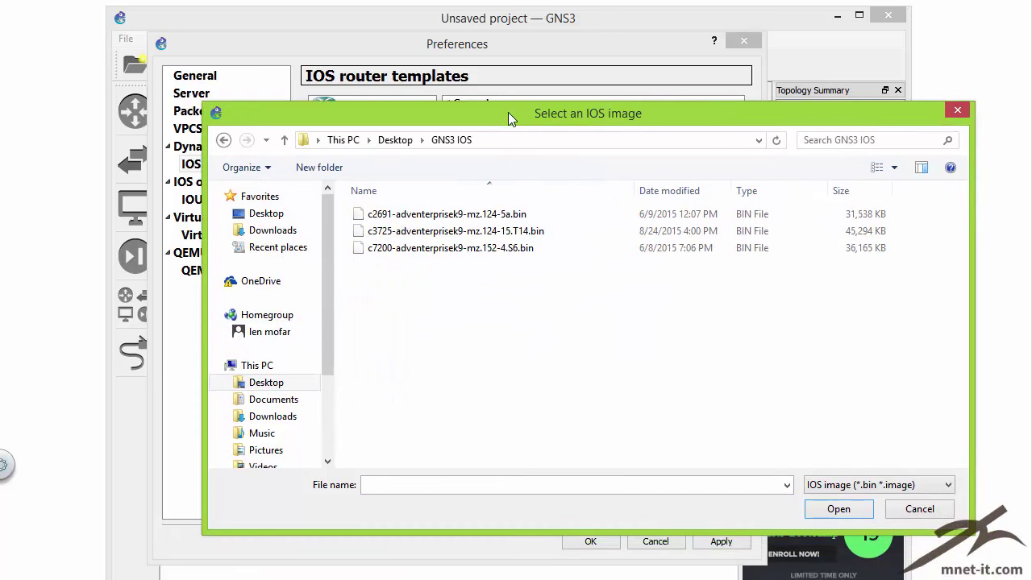
{"action": "left_click", "coordinate": [405, 255]}
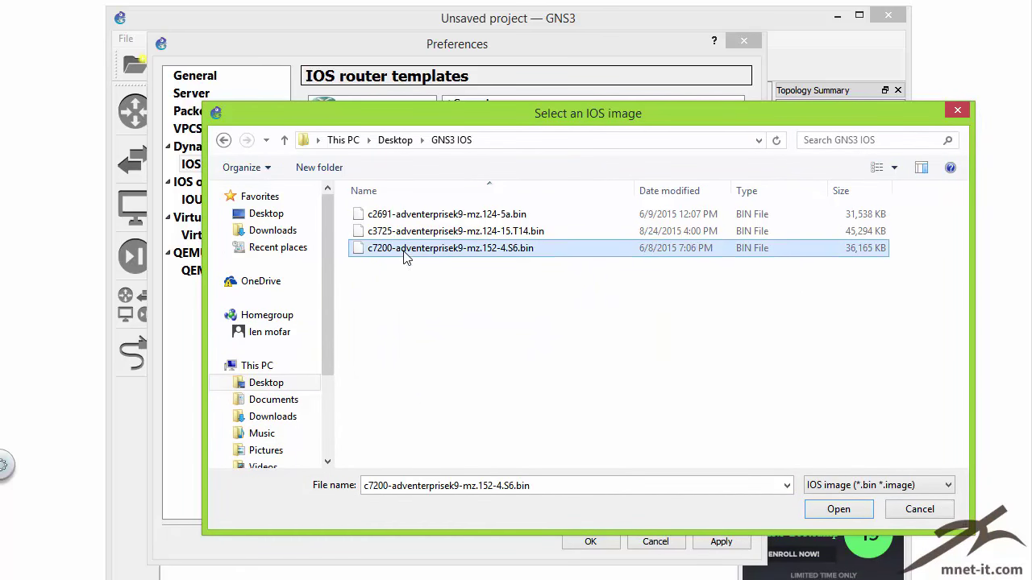
{"action": "left_click", "coordinate": [832, 511]}
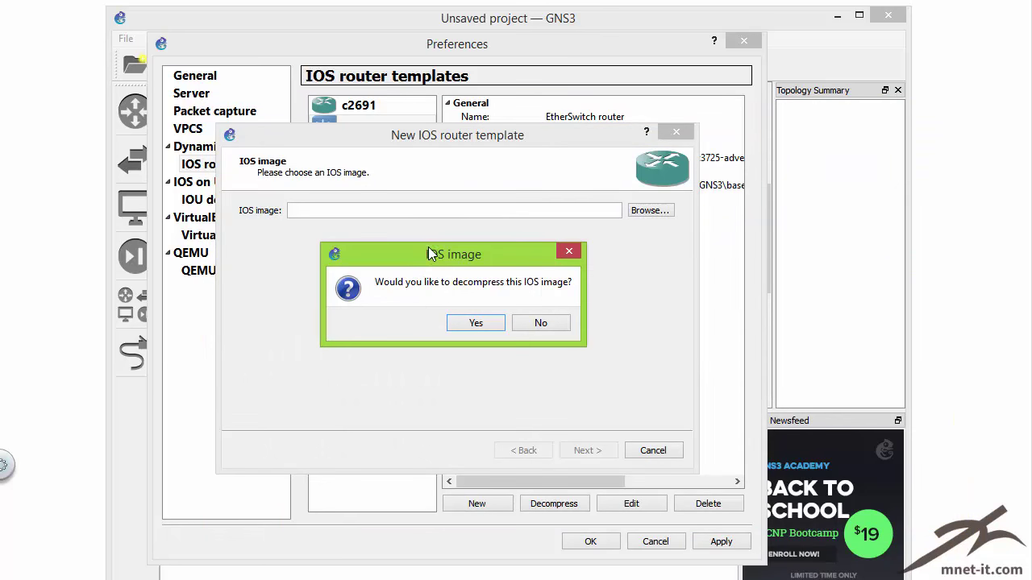
{"action": "left_click_drag", "start_coordinate": [429, 247], "coordinate": [428, 236]}
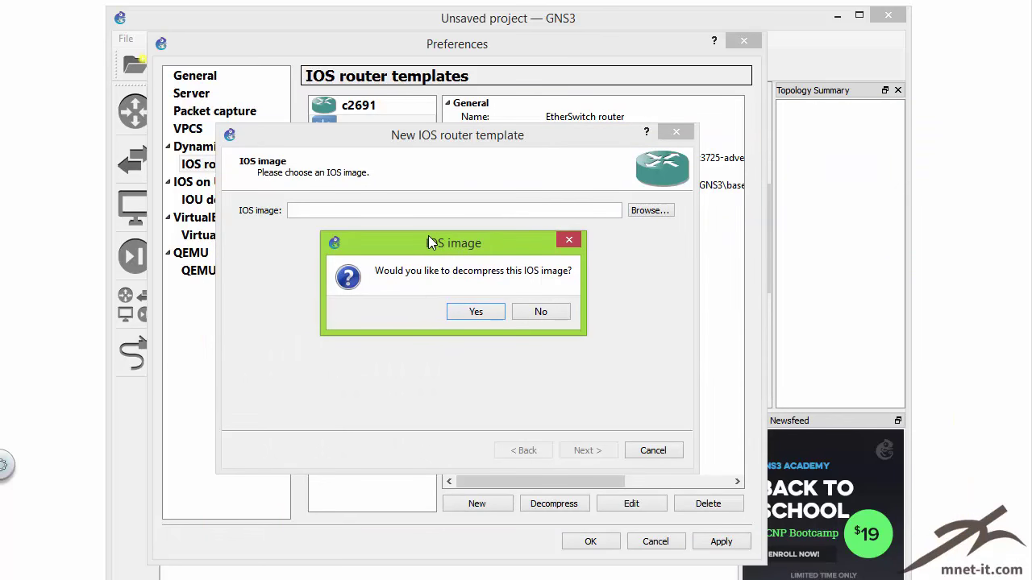
{"action": "left_click", "coordinate": [474, 313]}
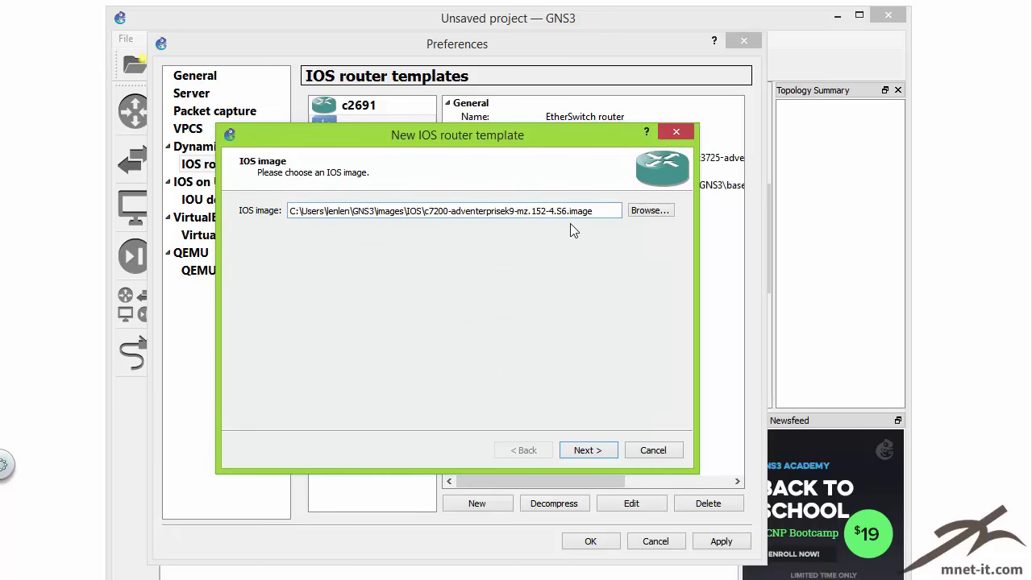
{"action": "left_click", "coordinate": [586, 452]}
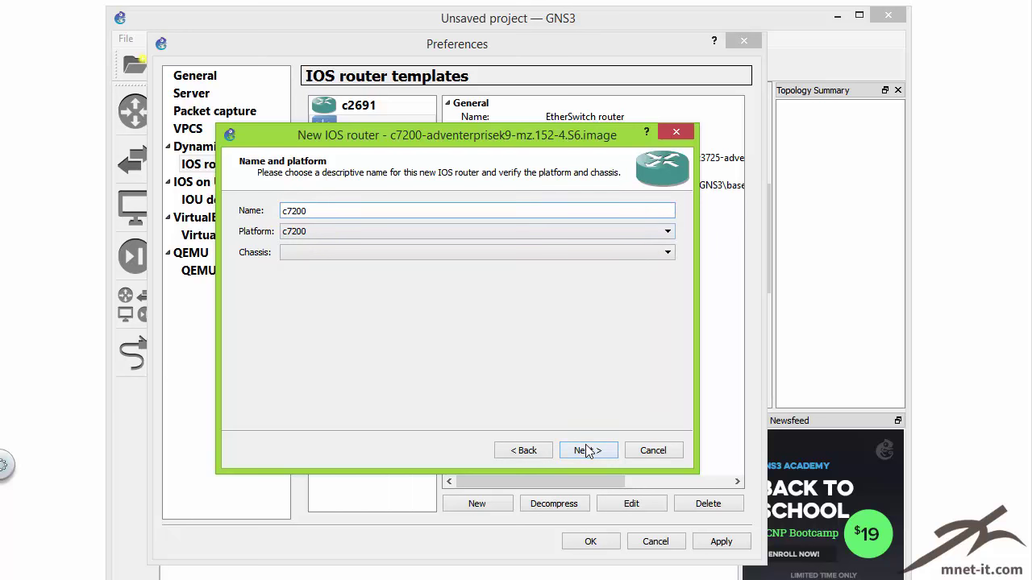
Accept c7200 as the template's name and platform, keeping 512 MiB of RAM and the C7200-IO-FE adapter in slot 0
{"action": "left_click", "coordinate": [587, 451]}
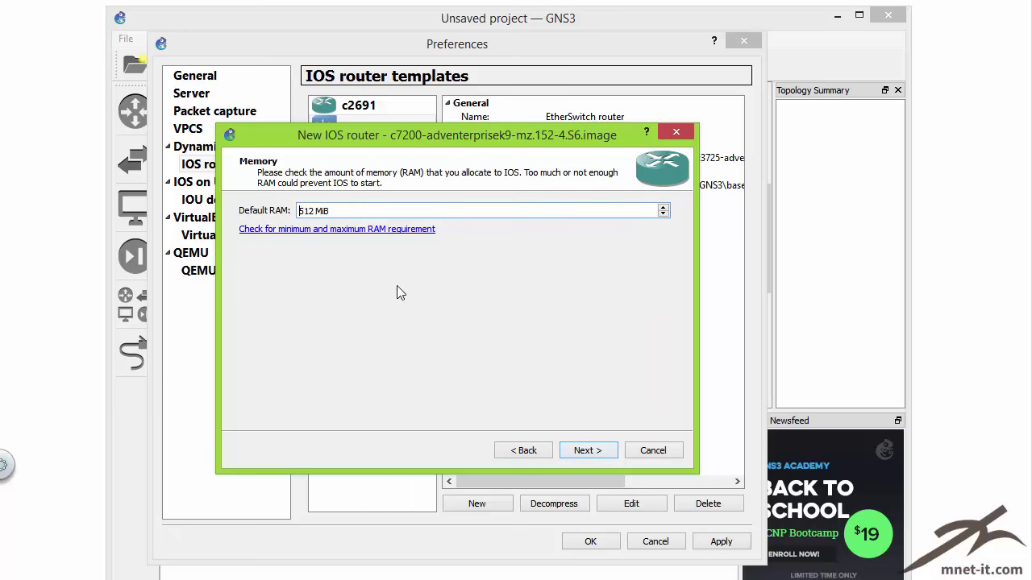
{"action": "left_click", "coordinate": [584, 453]}
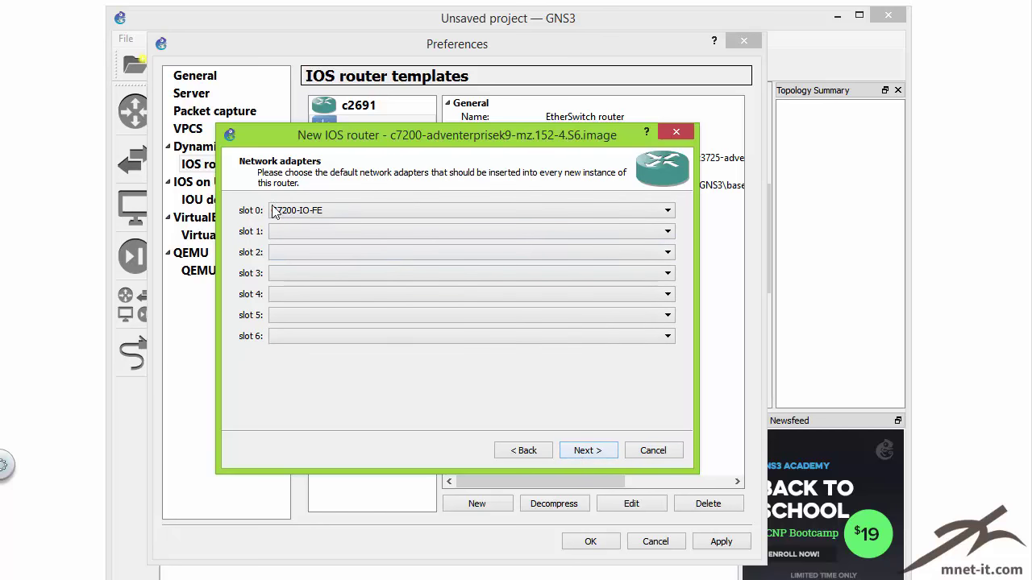
{"action": "left_click", "coordinate": [585, 454]}
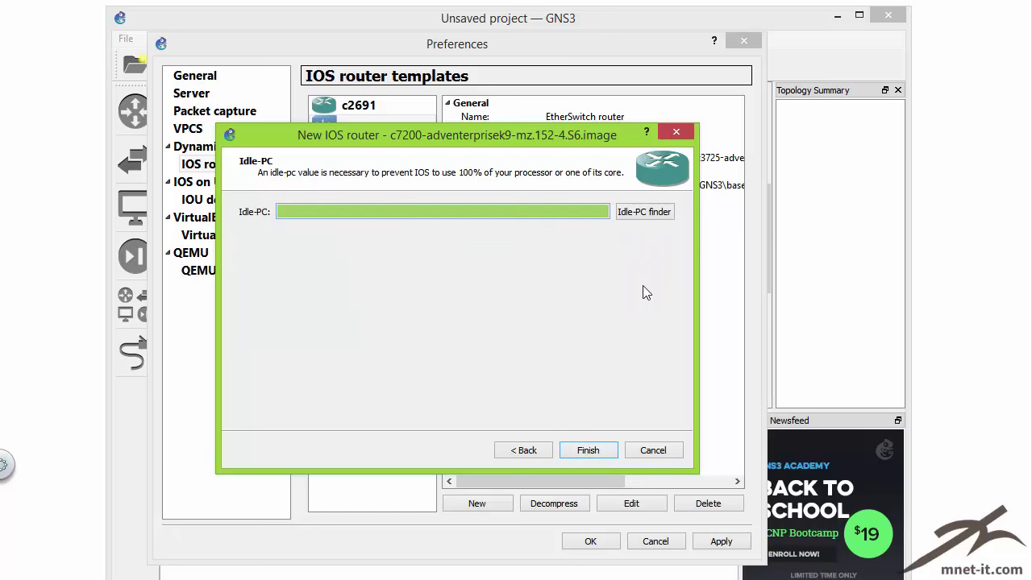
Run the Idle-PC finder for the c7200 image and accept the suggested value
{"action": "left_click_drag", "start_coordinate": [474, 134], "coordinate": [552, 132]}
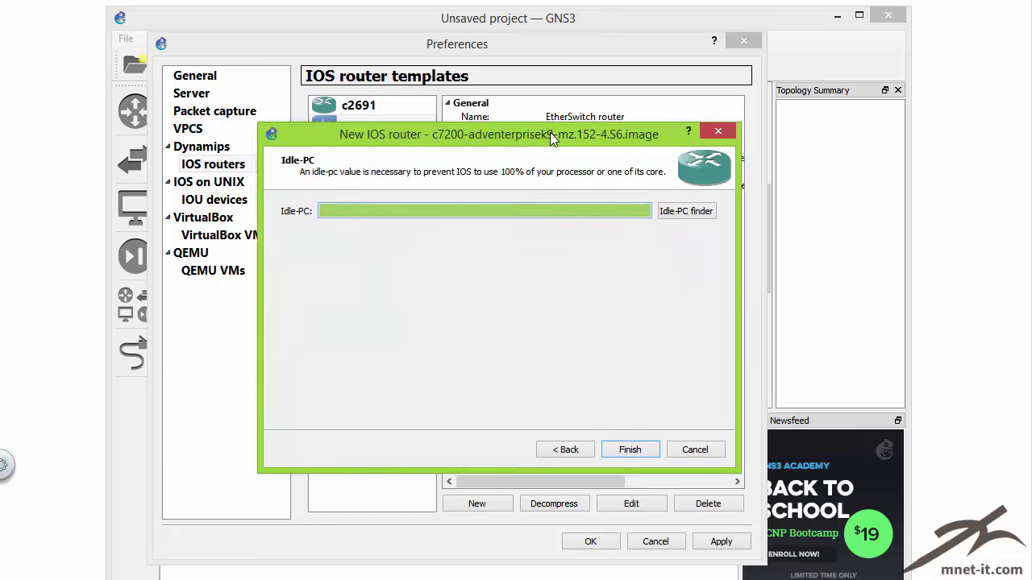
{"action": "left_click", "coordinate": [723, 214]}
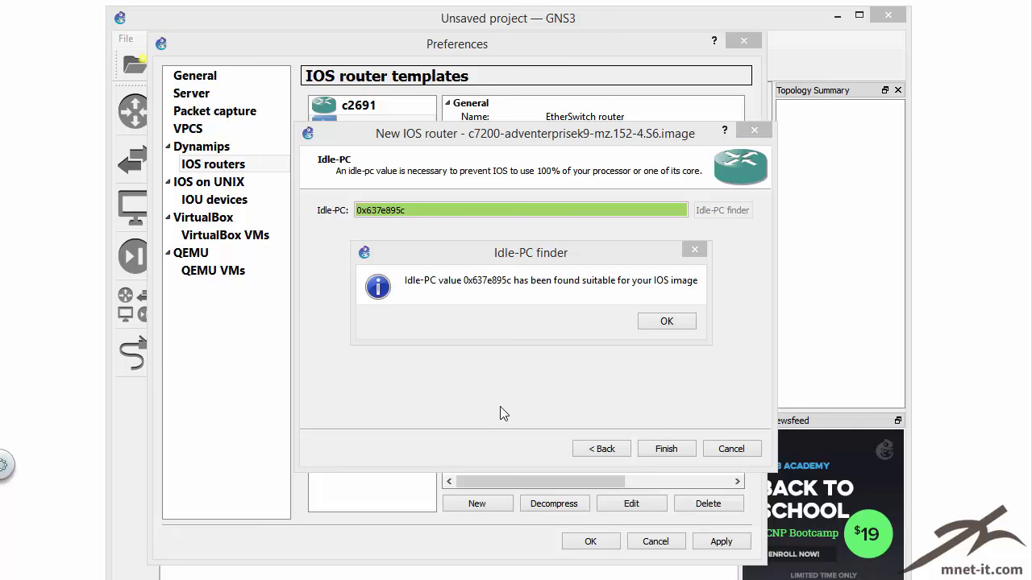
{"action": "left_click", "coordinate": [575, 253]}
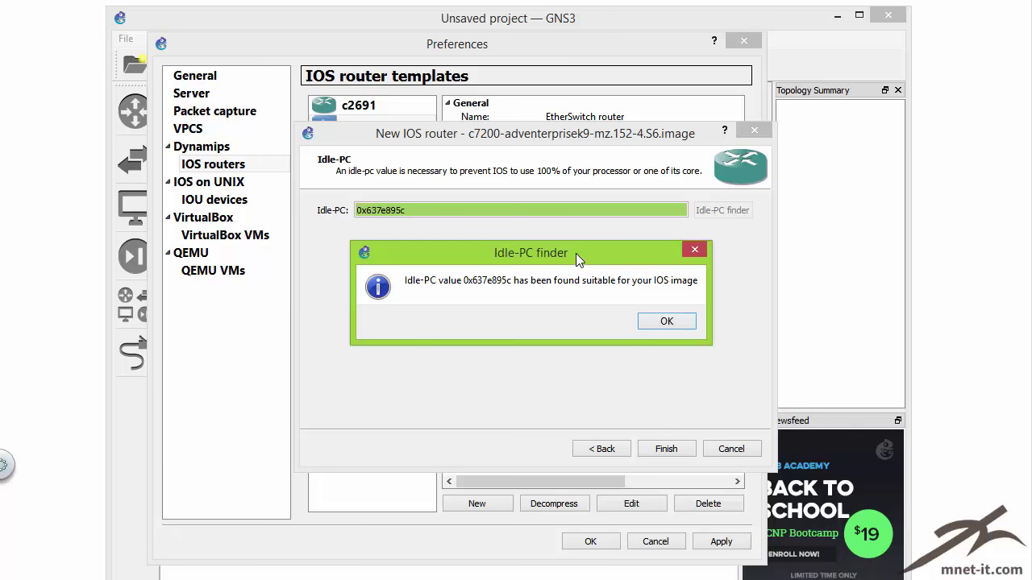
{"action": "left_click", "coordinate": [667, 323]}
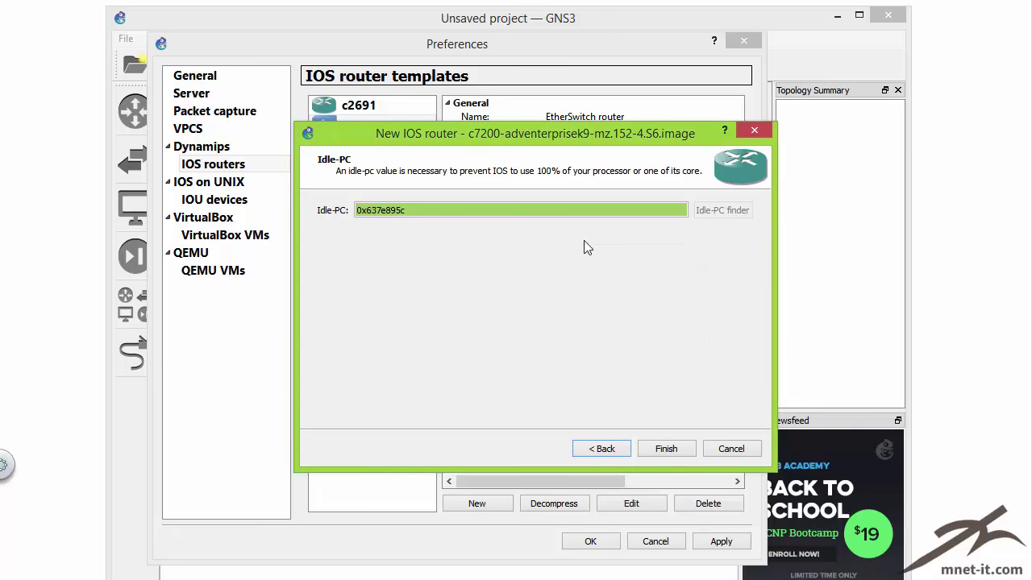
Finish the c7200 template, then apply and close the preferences
{"action": "left_click", "coordinate": [667, 450]}
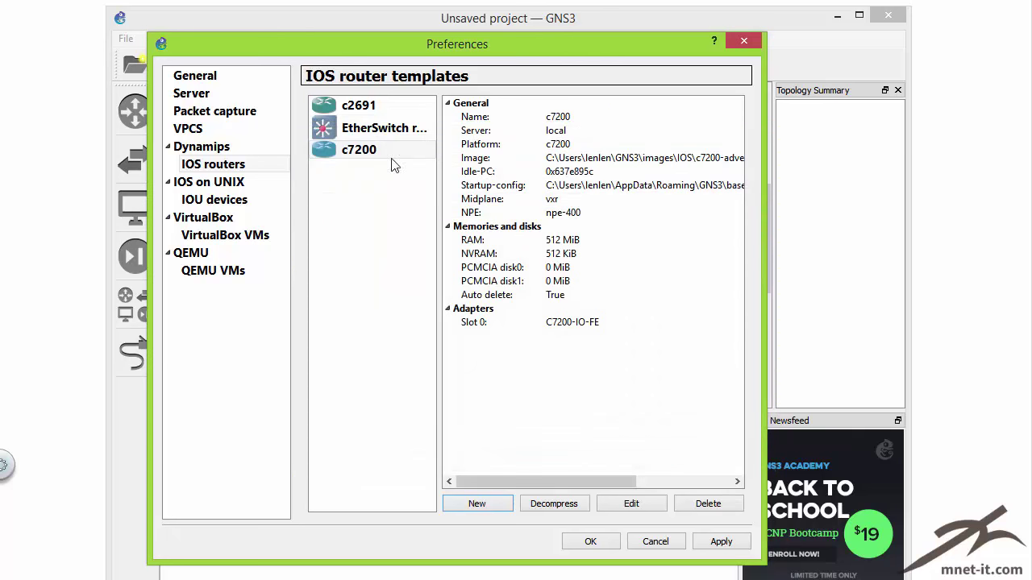
{"action": "left_click", "coordinate": [722, 543]}
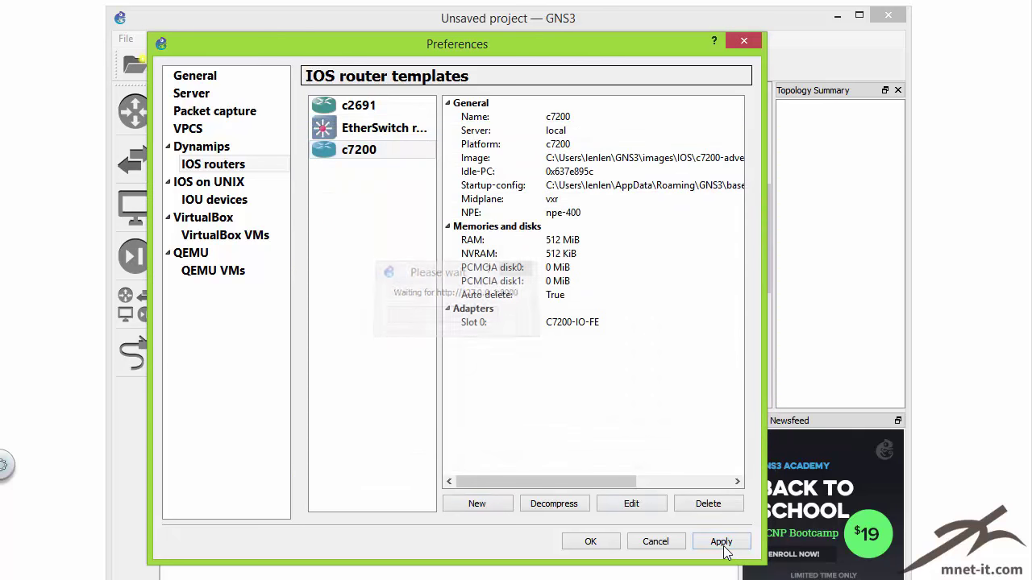
{"action": "left_click", "coordinate": [587, 542]}
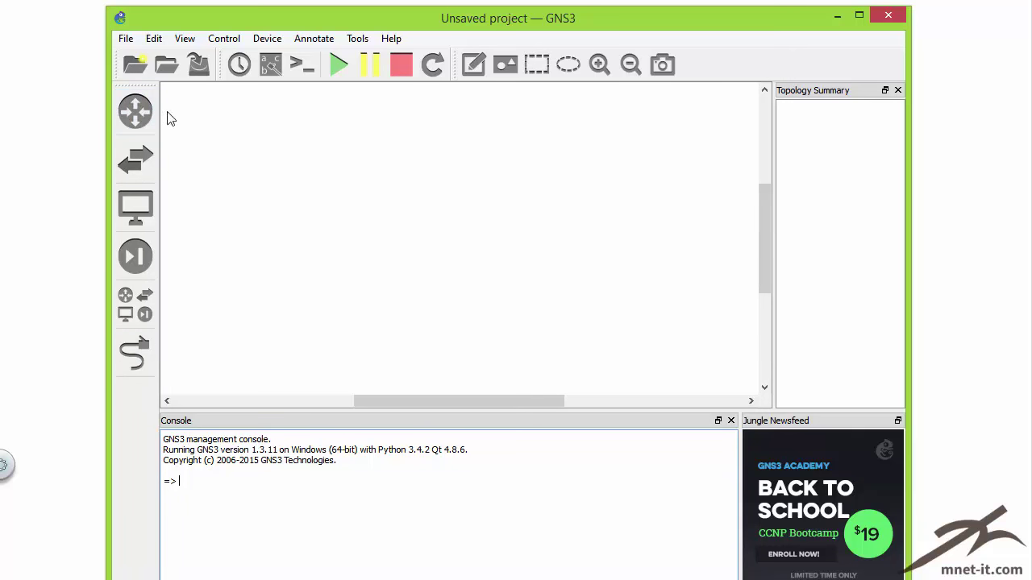
Browse the available routers and the complete device list to locate the c2691, c7200 and EtherSwitch router templates
{"action": "left_click", "coordinate": [139, 120]}
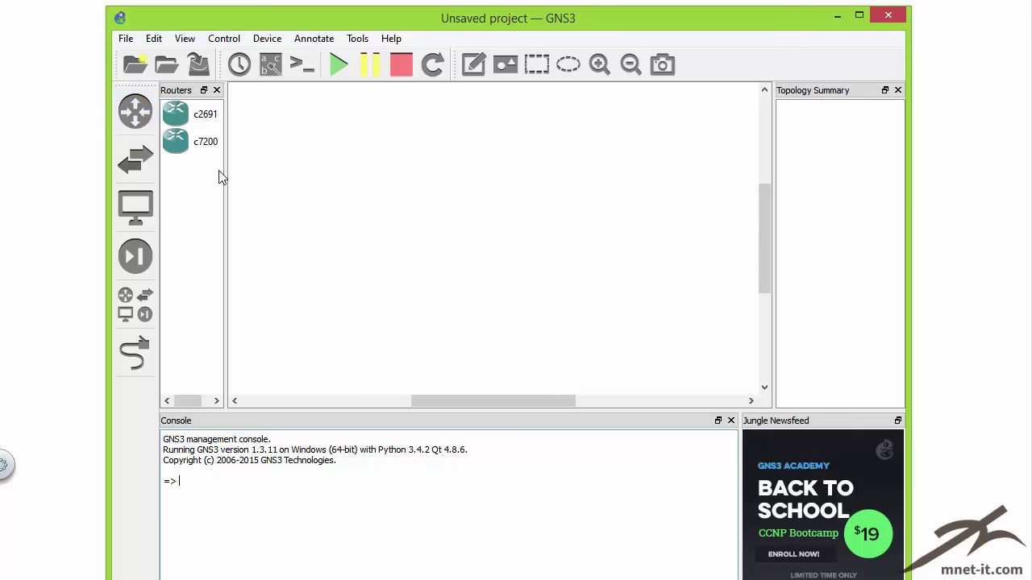
{"action": "left_click_drag", "start_coordinate": [225, 170], "coordinate": [306, 176]}
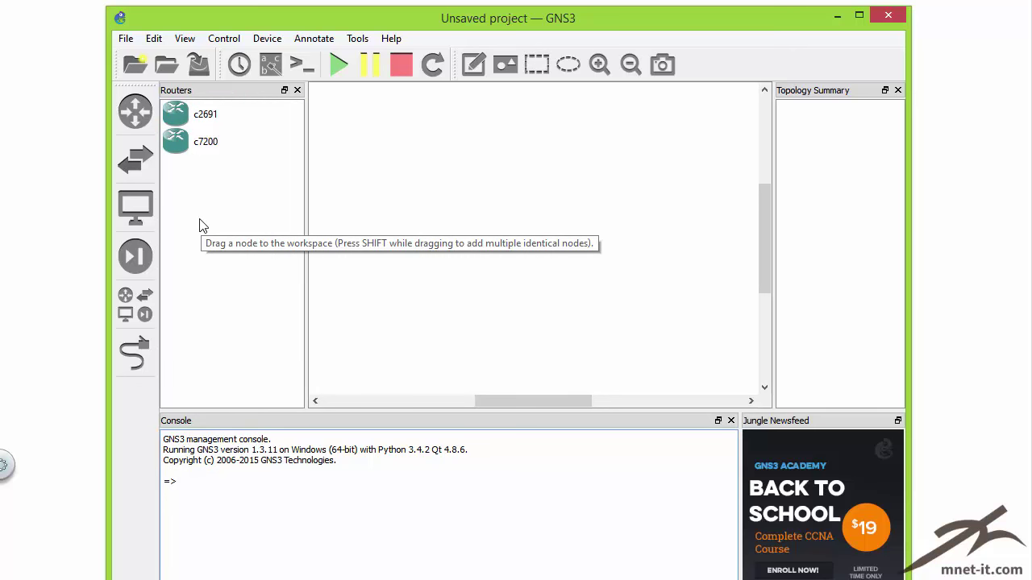
{"action": "left_click", "coordinate": [135, 314]}
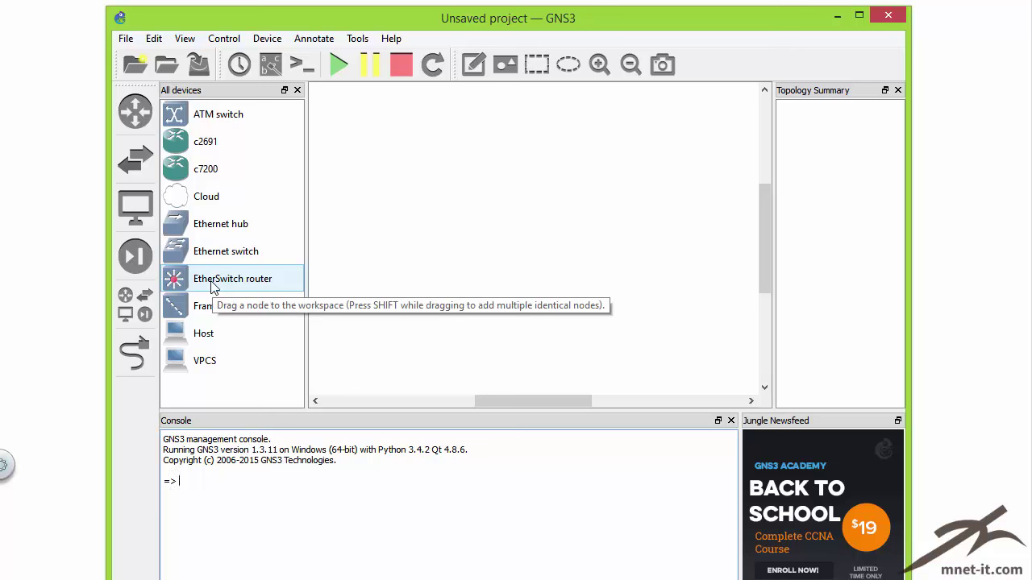
Place two c2691 routers side by side in the workspace, with R1 and R2 spaced well apart
{"action": "left_click", "coordinate": [141, 117]}
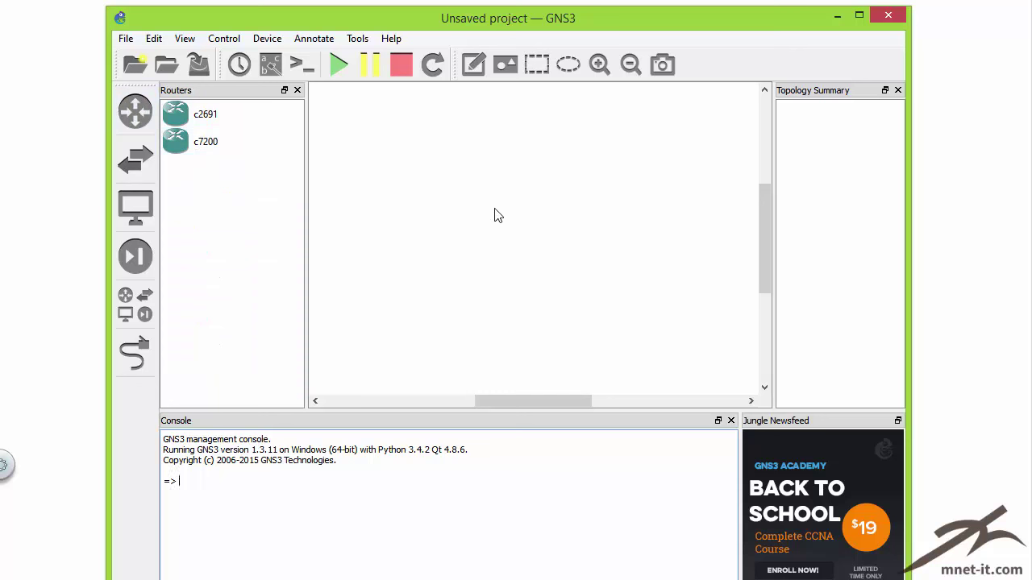
{"action": "left_click_drag", "start_coordinate": [304, 277], "coordinate": [270, 269]}
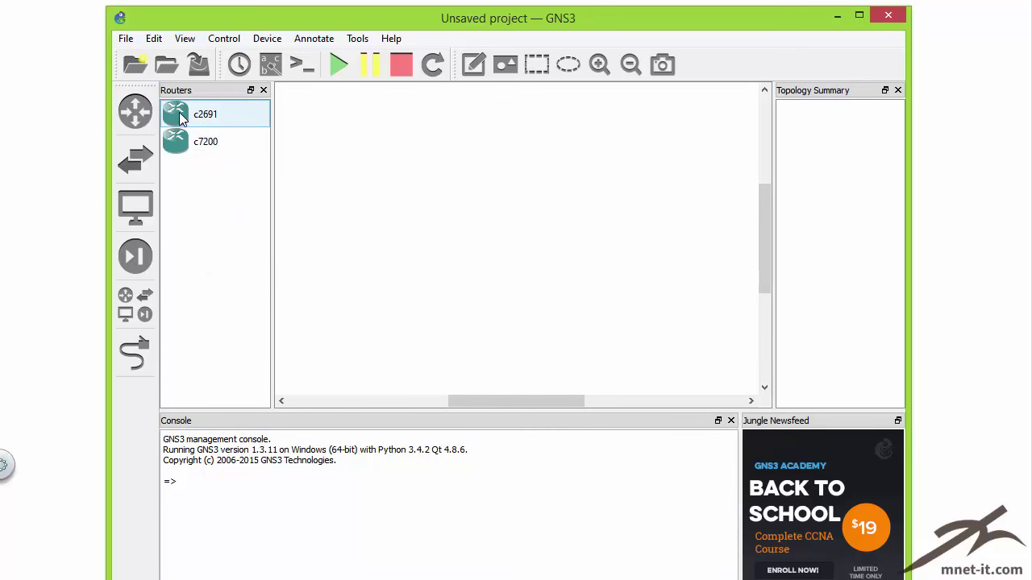
{"action": "left_click_drag", "start_coordinate": [181, 117], "coordinate": [485, 198]}
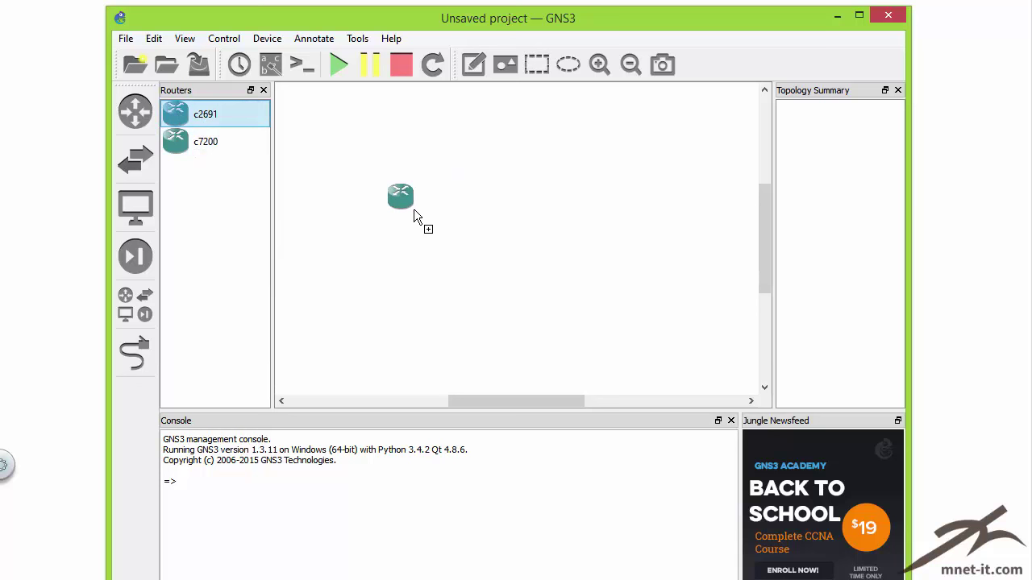
{"action": "left_click_drag", "start_coordinate": [395, 208], "coordinate": [379, 231]}
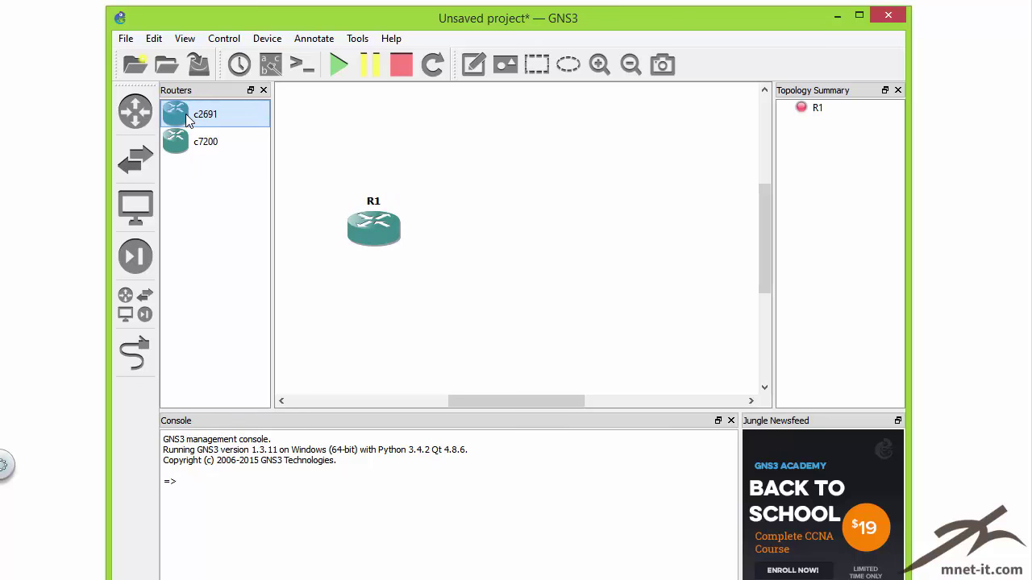
{"action": "left_click_drag", "start_coordinate": [552, 240], "coordinate": [578, 253]}
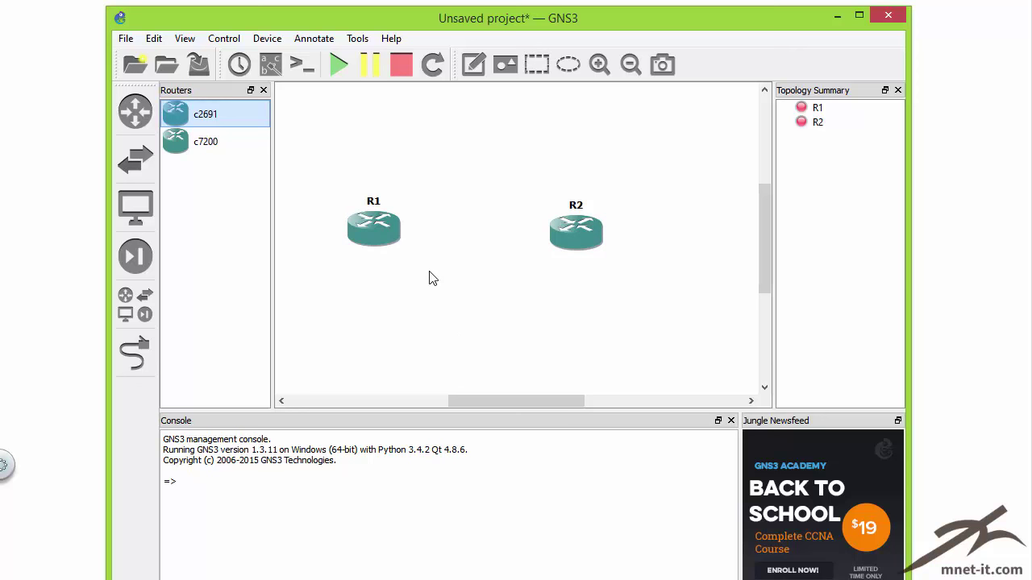
{"action": "left_click_drag", "start_coordinate": [395, 238], "coordinate": [383, 232]}
{"action": "left_click_drag", "start_coordinate": [575, 240], "coordinate": [587, 232]}
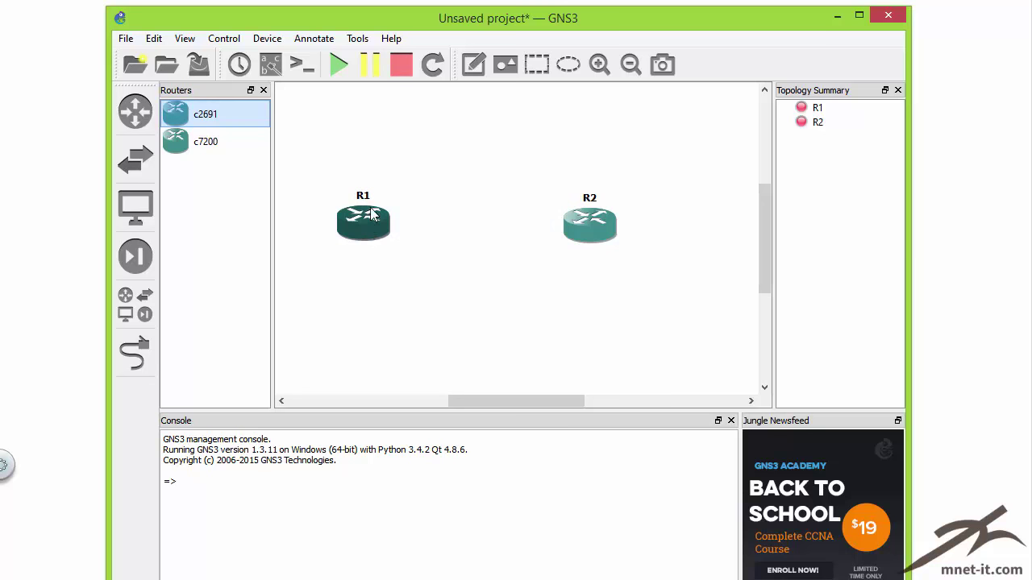
{"action": "right_click", "coordinate": [361, 215]}
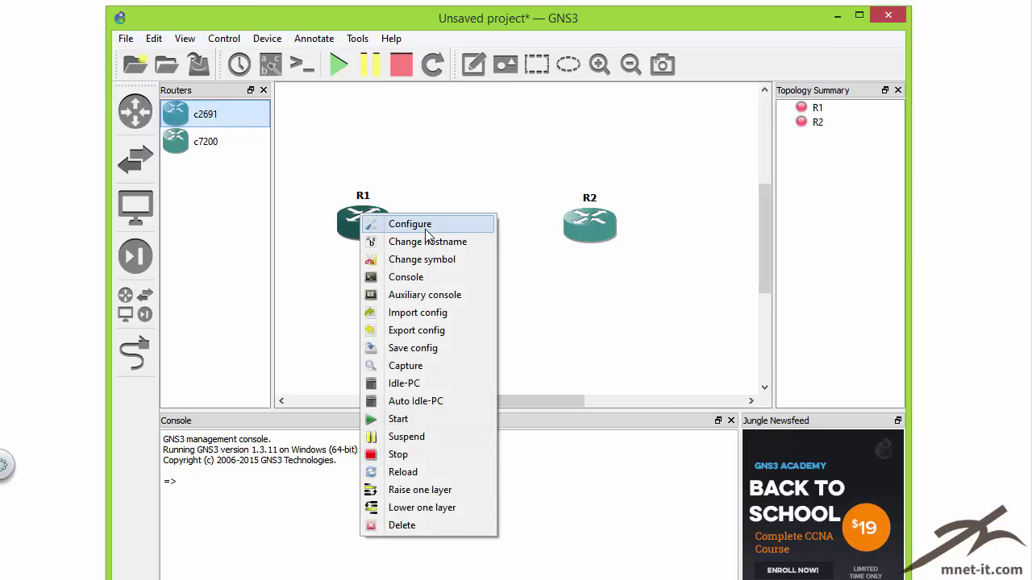
{"action": "left_click", "coordinate": [411, 225]}
{"action": "left_click", "coordinate": [770, 126]}
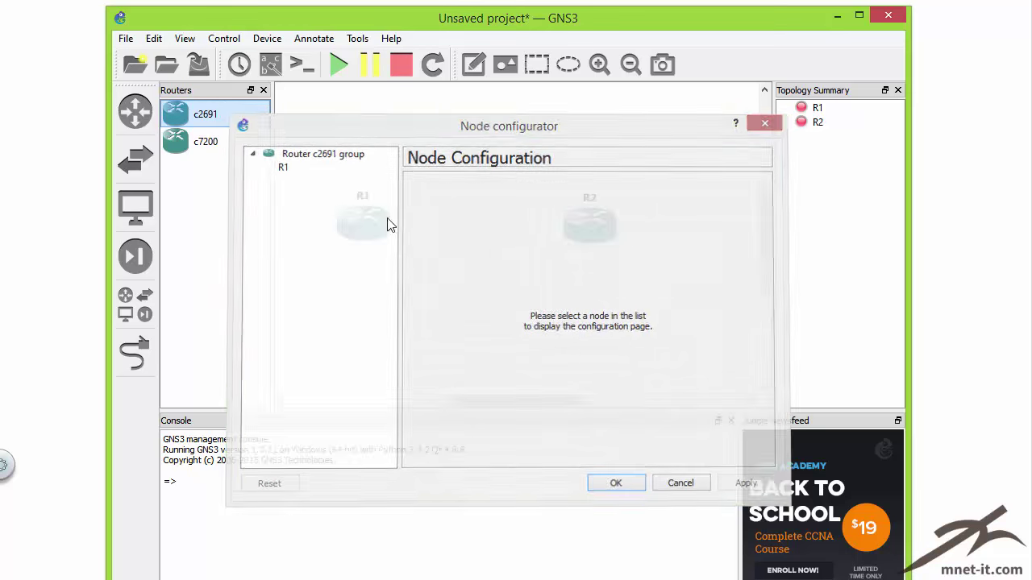
Open the node configuration for R1 and show its general settings
{"action": "right_click", "coordinate": [365, 219]}
{"action": "left_click", "coordinate": [399, 231]}
{"action": "left_click_drag", "start_coordinate": [514, 122], "coordinate": [507, 100]}
{"action": "left_click_drag", "start_coordinate": [337, 113], "coordinate": [342, 118]}
{"action": "left_click", "coordinate": [281, 151]}
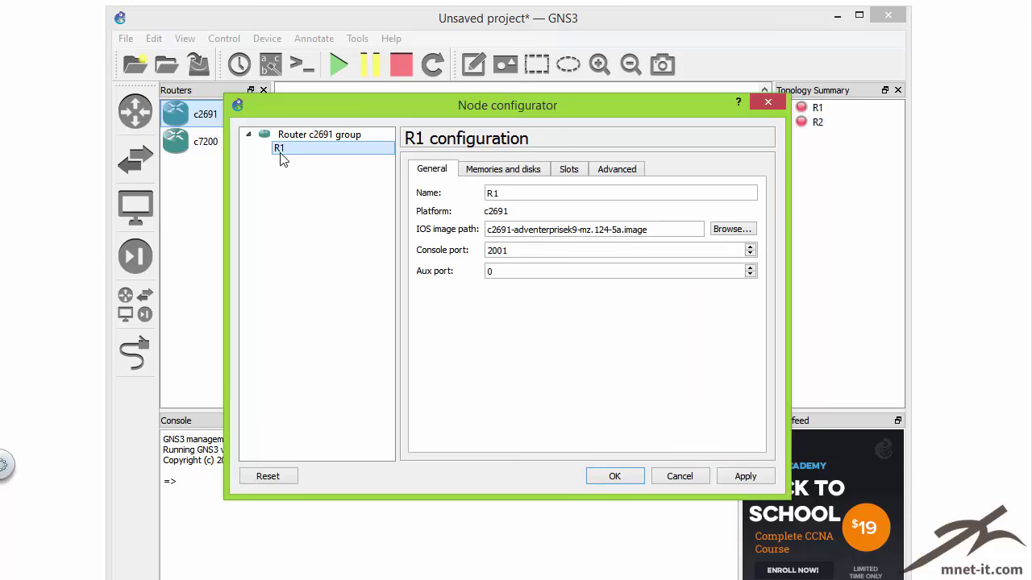
Examine R1's adapter and WIC slots and the adapter choices for slot 1, then close the configuration without changes
{"action": "left_click", "coordinate": [570, 171]}
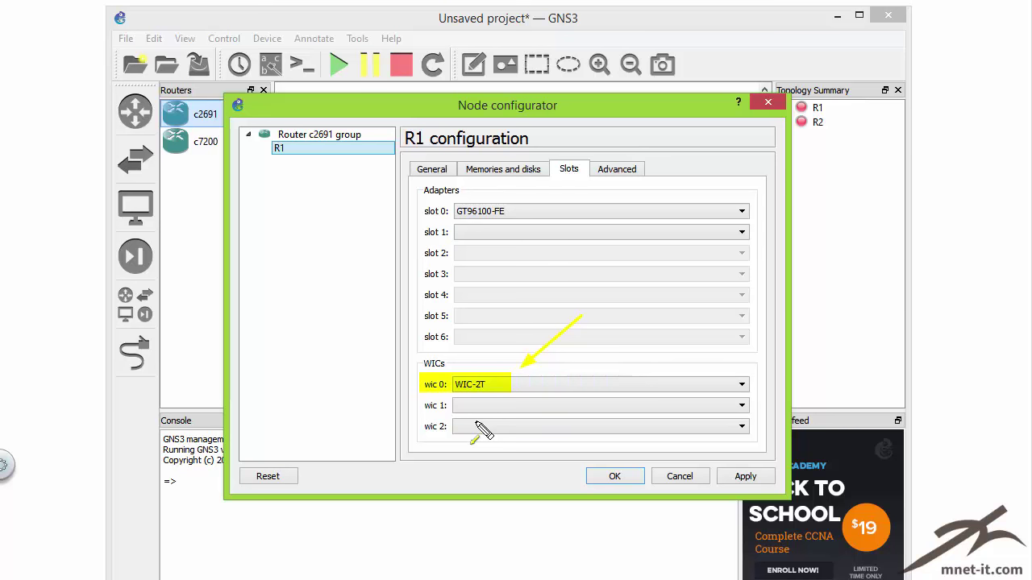
{"action": "left_click", "coordinate": [742, 233]}
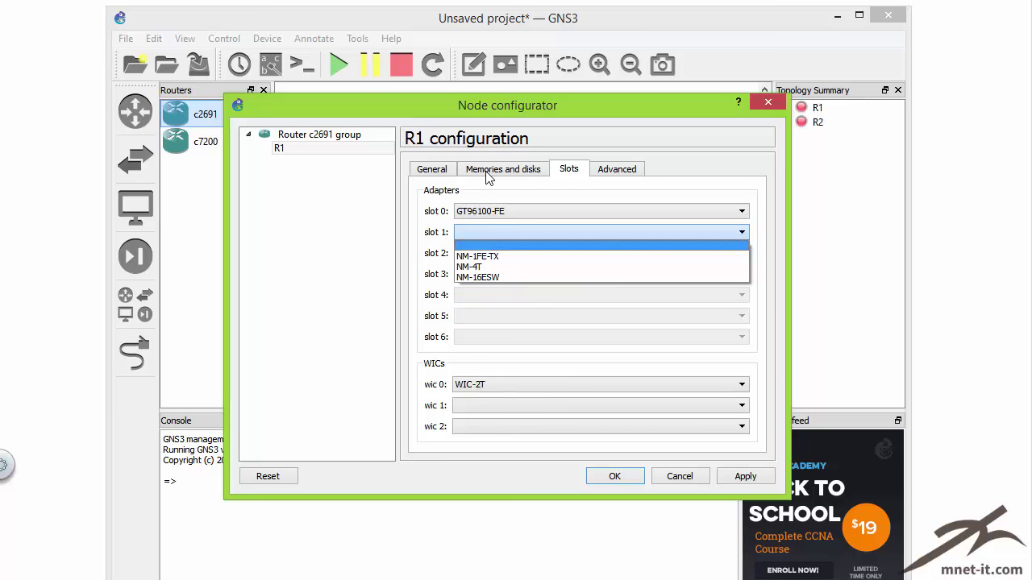
{"action": "left_click", "coordinate": [535, 316]}
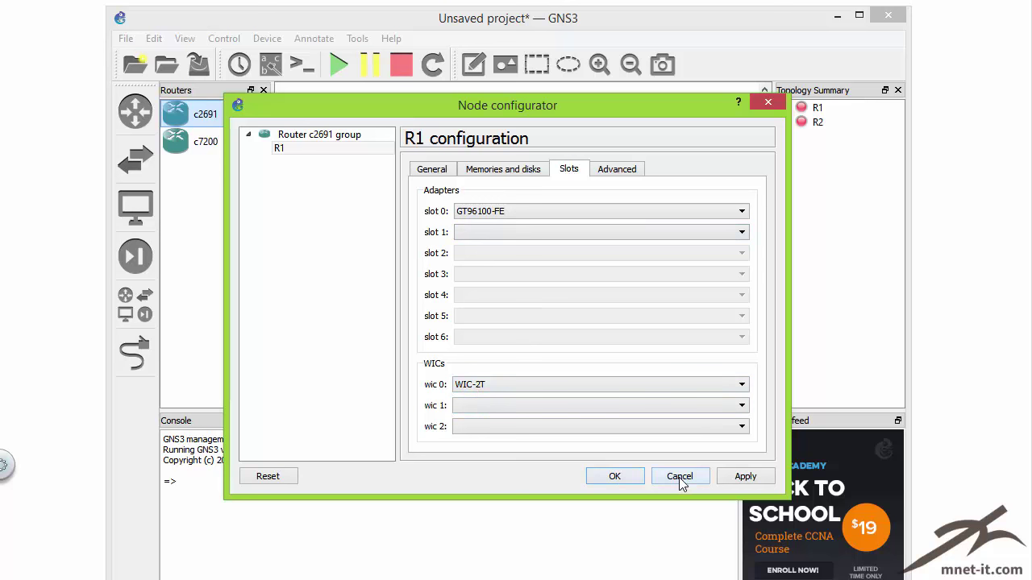
{"action": "left_click", "coordinate": [609, 477]}
Check R1's FastEthernet and Serial interfaces in its hardware summary and fine-tune R2's position opposite R1
{"action": "mouse_move", "coordinate": [584, 239]}
{"action": "left_click_drag", "start_coordinate": [584, 239], "coordinate": [586, 243]}
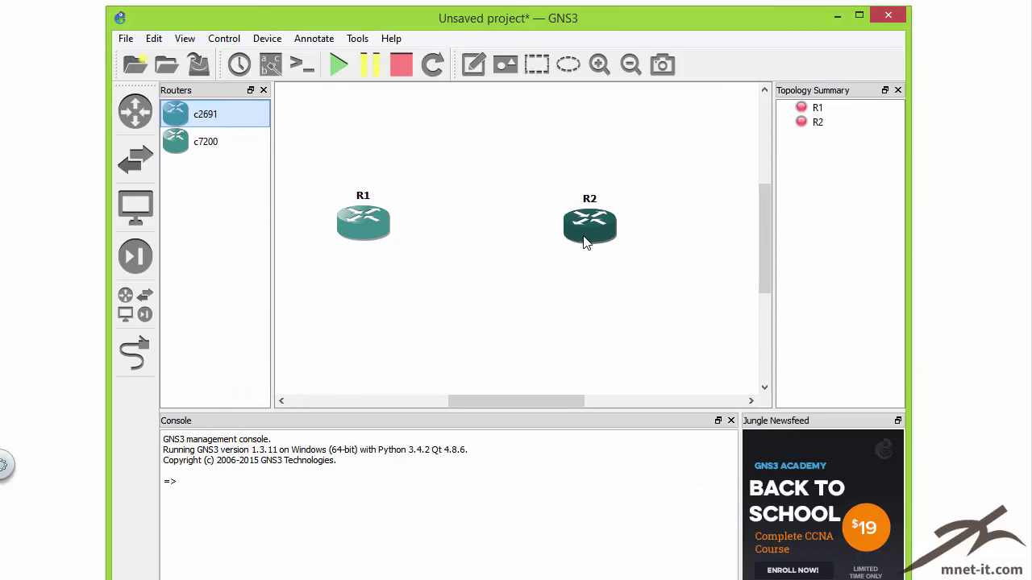
{"action": "mouse_move", "coordinate": [362, 233]}
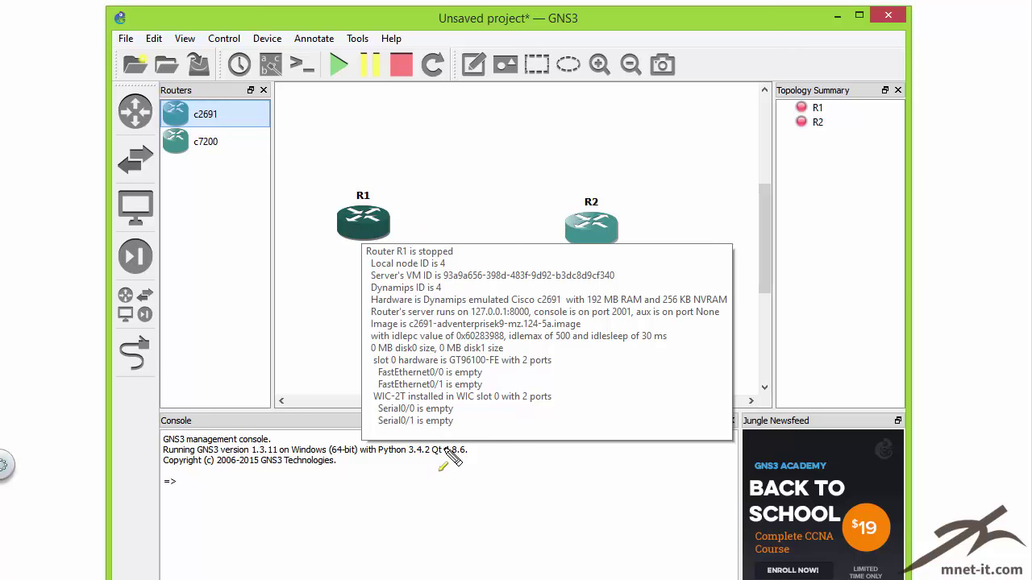
{"action": "mouse_move", "coordinate": [271, 398]}
{"action": "left_mouse_down"}
{"action": "mouse_move", "coordinate": [363, 398]}
{"action": "mouse_move", "coordinate": [367, 422]}
{"action": "left_mouse_up"}
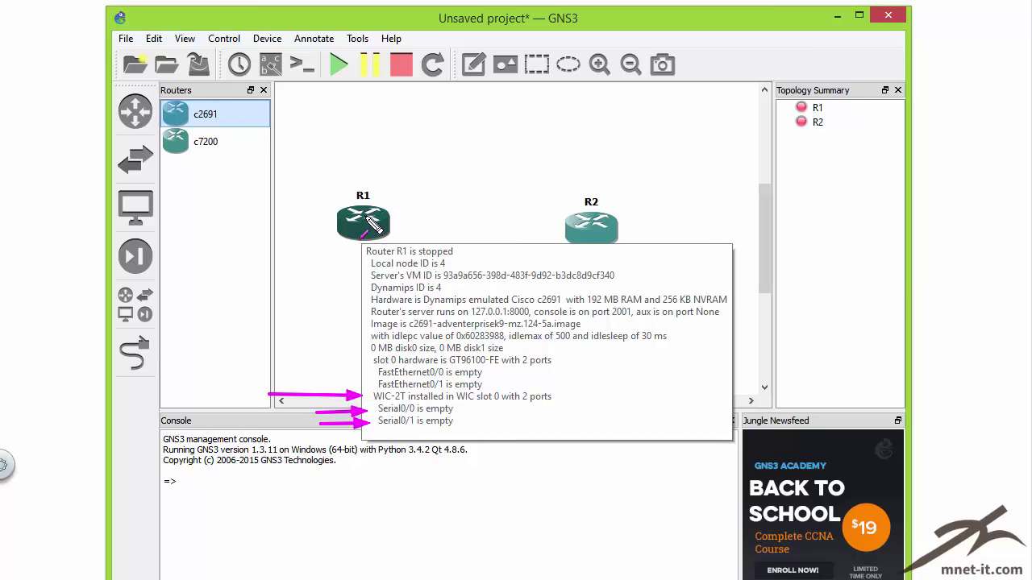
{"action": "left_click_drag", "start_coordinate": [311, 370], "coordinate": [370, 385]}
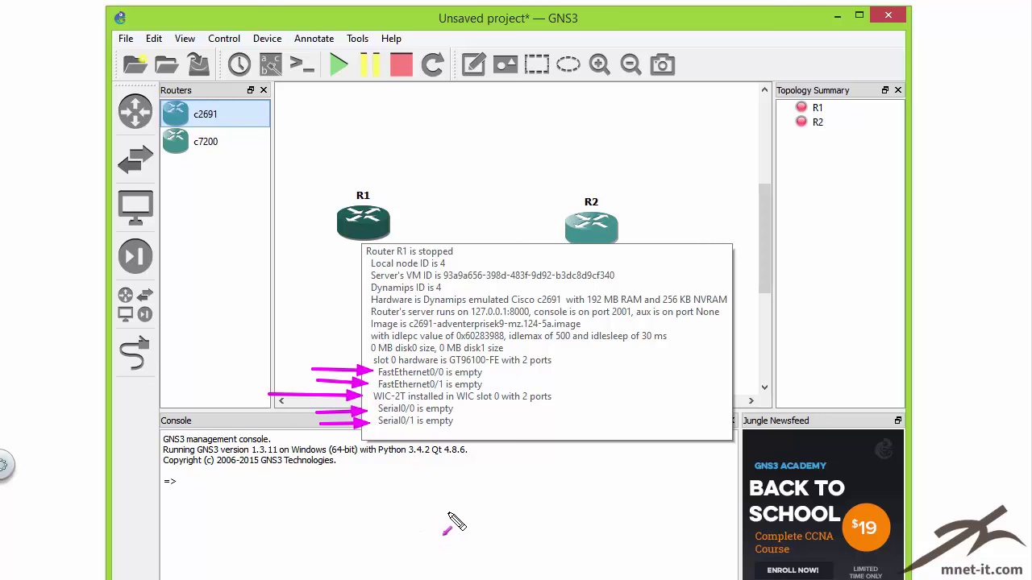
{"action": "key", "text": "Escape"}
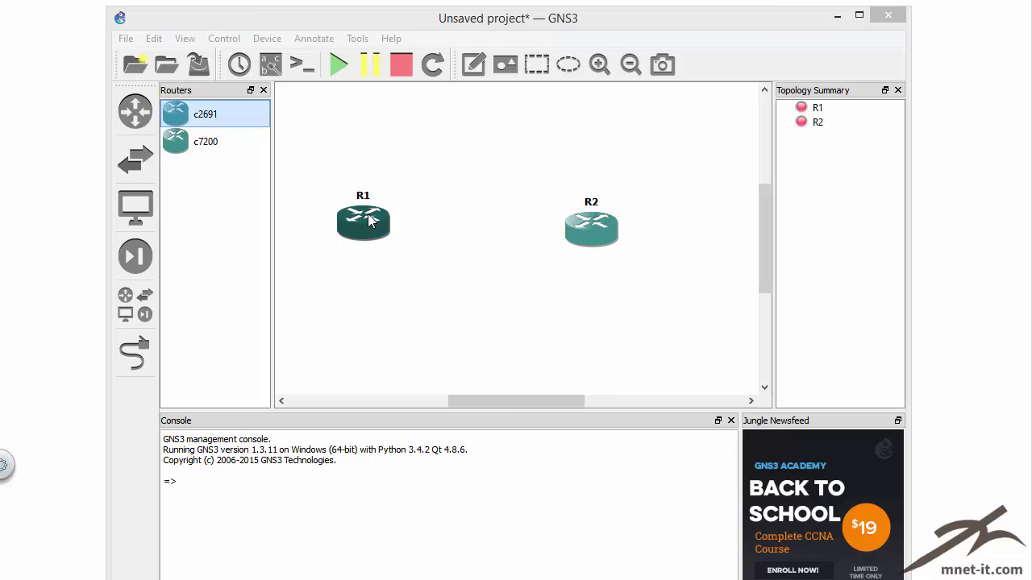
{"action": "left_click_drag", "start_coordinate": [595, 229], "coordinate": [600, 226]}
{"action": "left_click", "coordinate": [540, 300]}
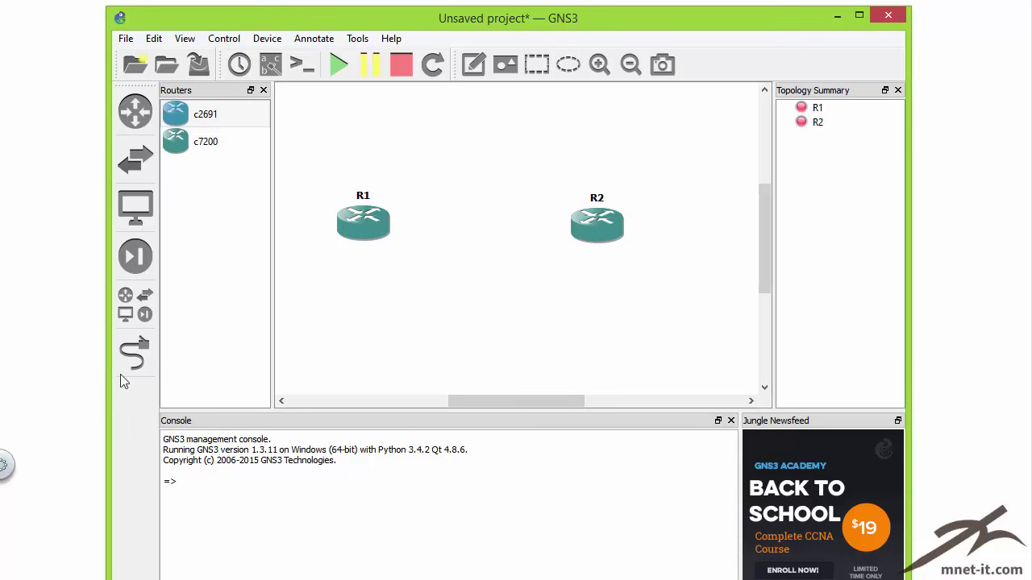
Link R1's Serial0/0 to R2's Serial0/1 and allow the GNS3 Network simulator through the firewall on private networks
{"action": "left_click", "coordinate": [153, 360]}
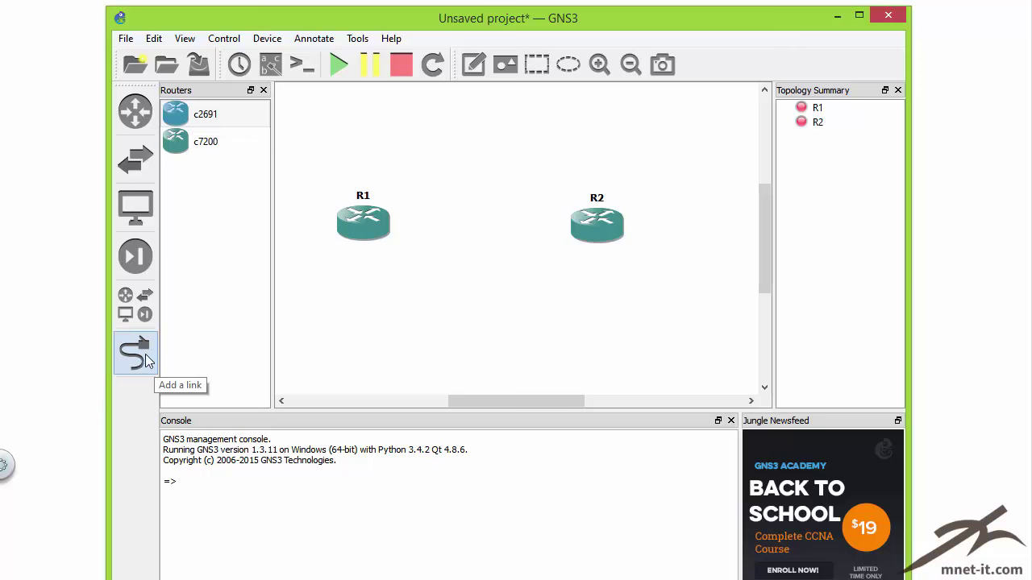
{"action": "left_click", "coordinate": [137, 362]}
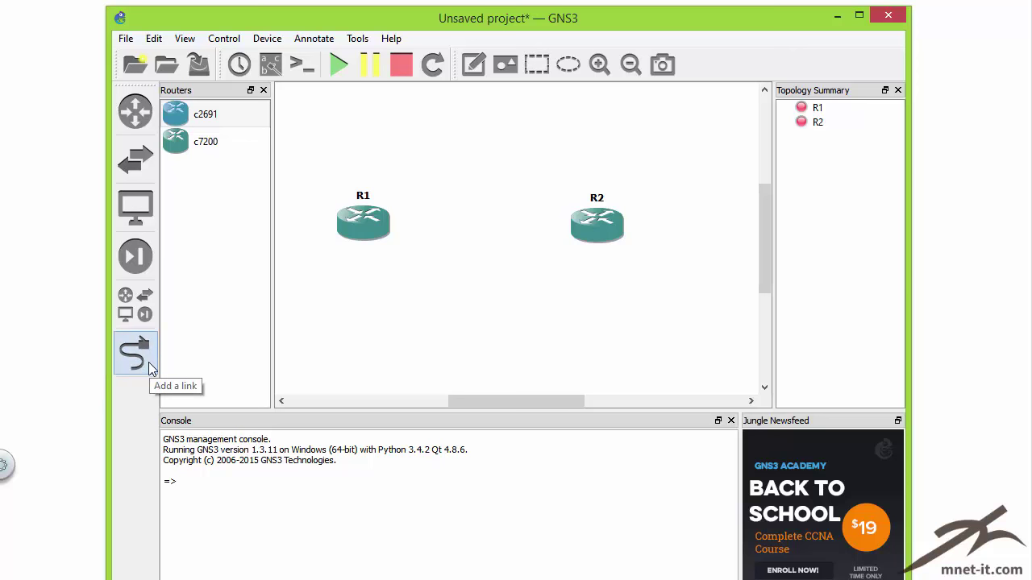
{"action": "left_click", "coordinate": [150, 368]}
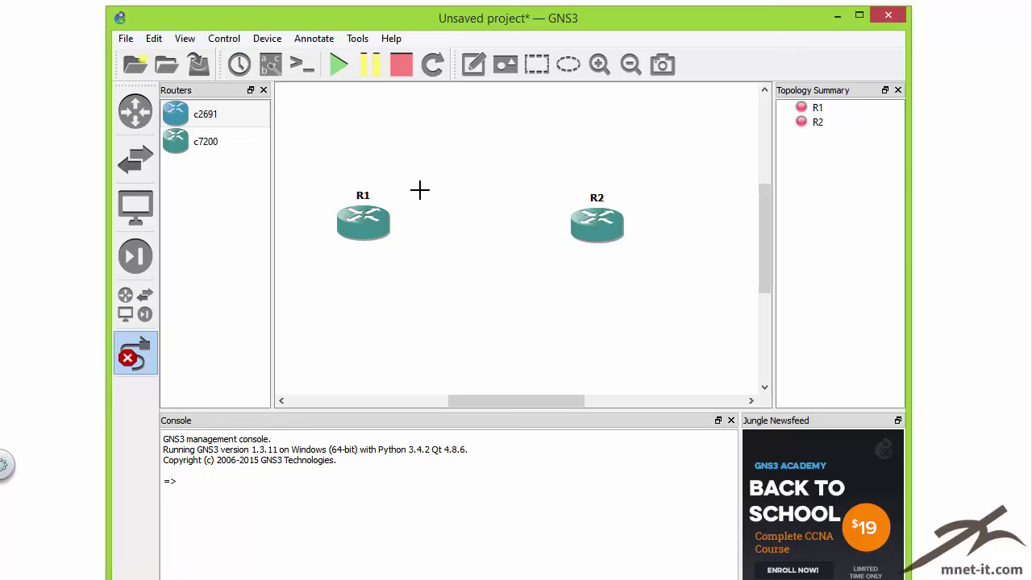
{"action": "left_click", "coordinate": [363, 215]}
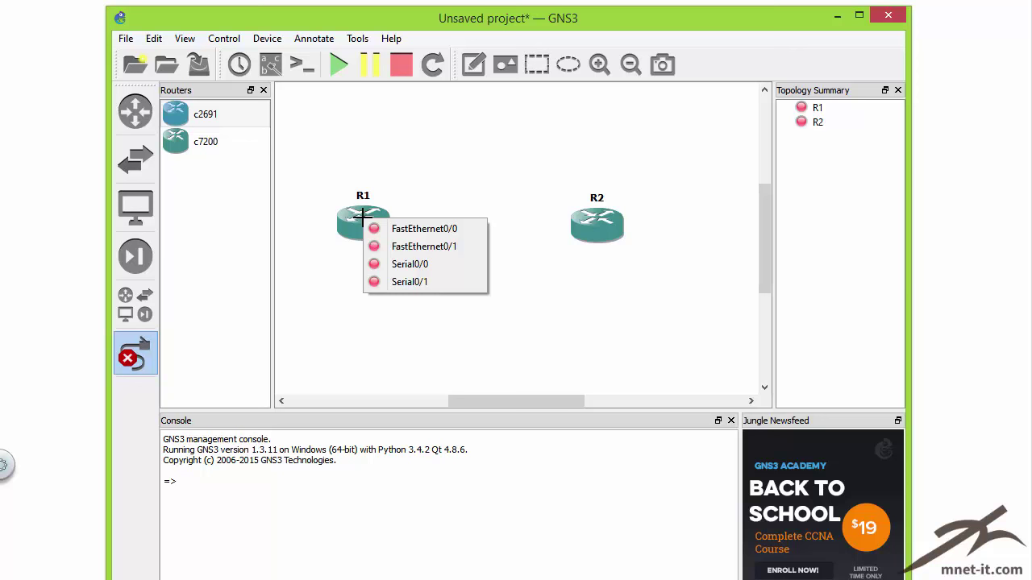
{"action": "left_click", "coordinate": [387, 266]}
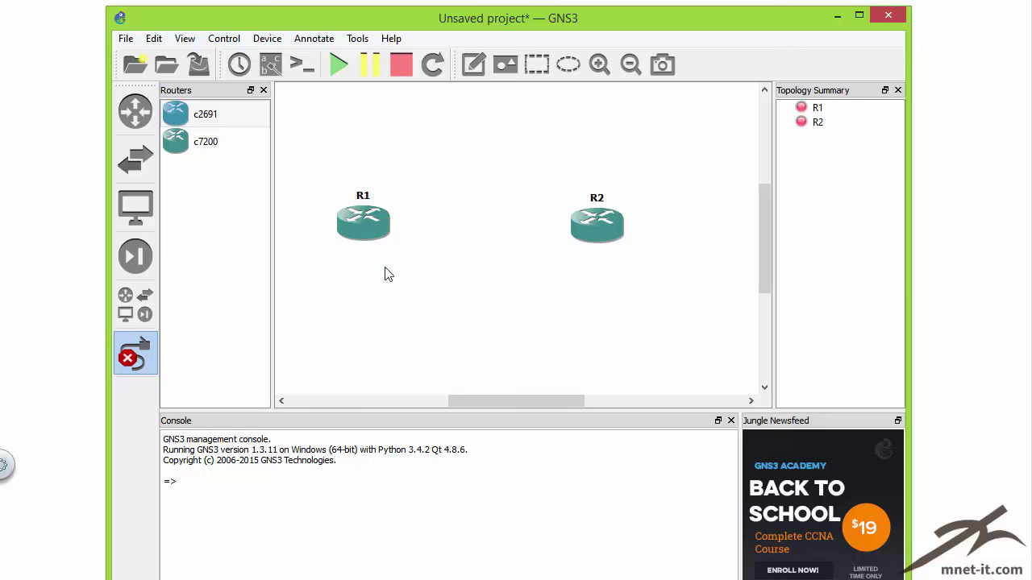
{"action": "left_click", "coordinate": [597, 223]}
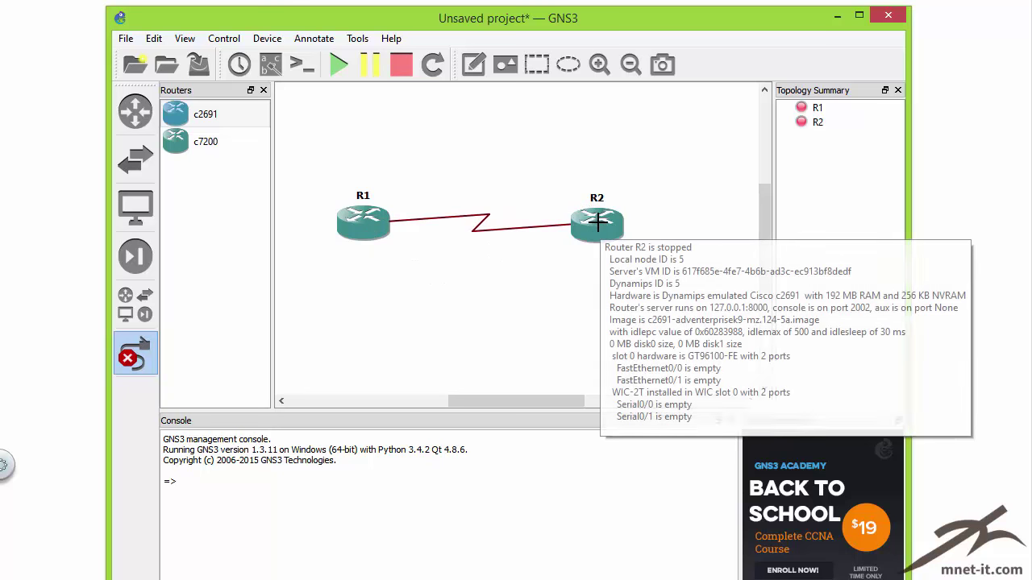
{"action": "left_click", "coordinate": [598, 224]}
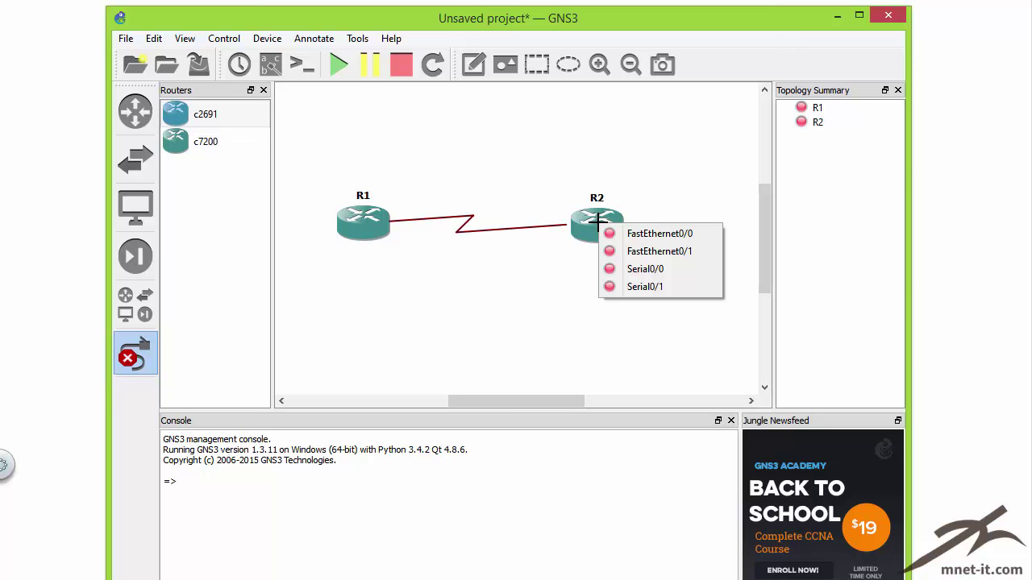
{"action": "left_click", "coordinate": [620, 290]}
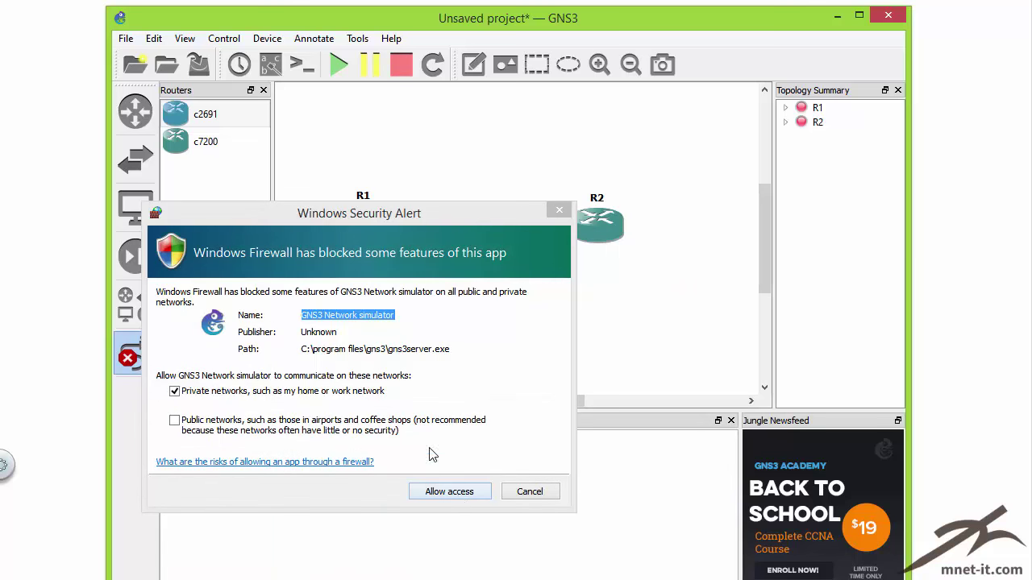
{"action": "left_click", "coordinate": [464, 498]}
{"action": "left_click", "coordinate": [452, 492]}
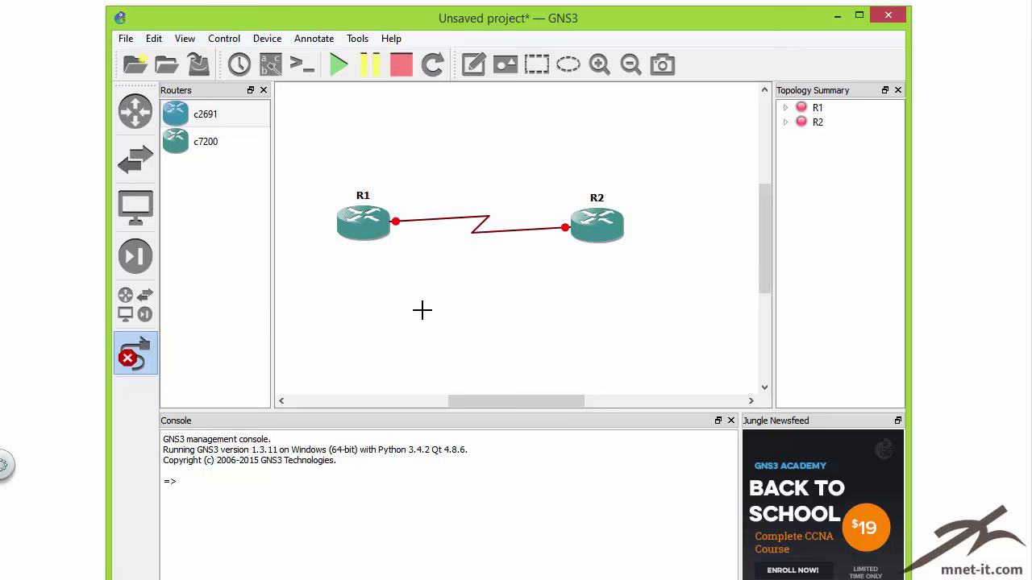
Finish adding links and move R1 and R2 slightly upward and further apart
{"action": "left_click", "coordinate": [139, 359]}
{"action": "left_click_drag", "start_coordinate": [369, 242], "coordinate": [361, 234]}
{"action": "left_click_drag", "start_coordinate": [617, 241], "coordinate": [632, 234]}
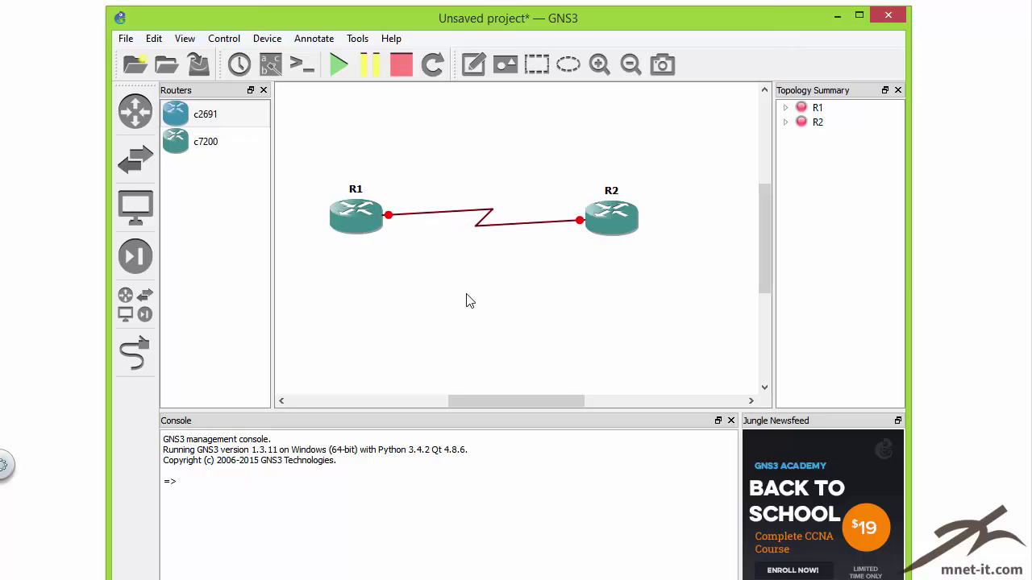
{"action": "right_click", "coordinate": [360, 211]}
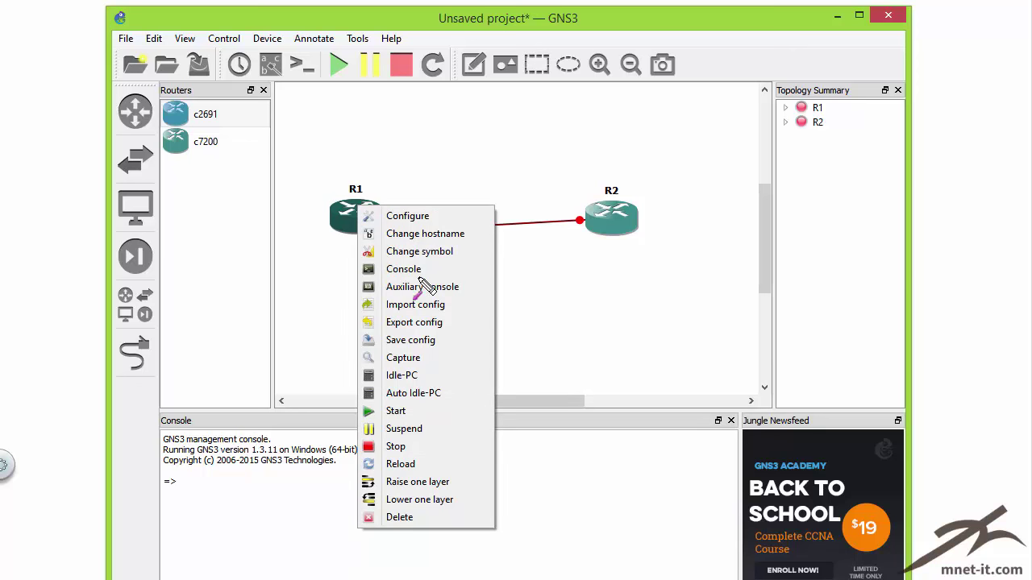
{"action": "left_click_drag", "start_coordinate": [595, 351], "coordinate": [433, 386]}
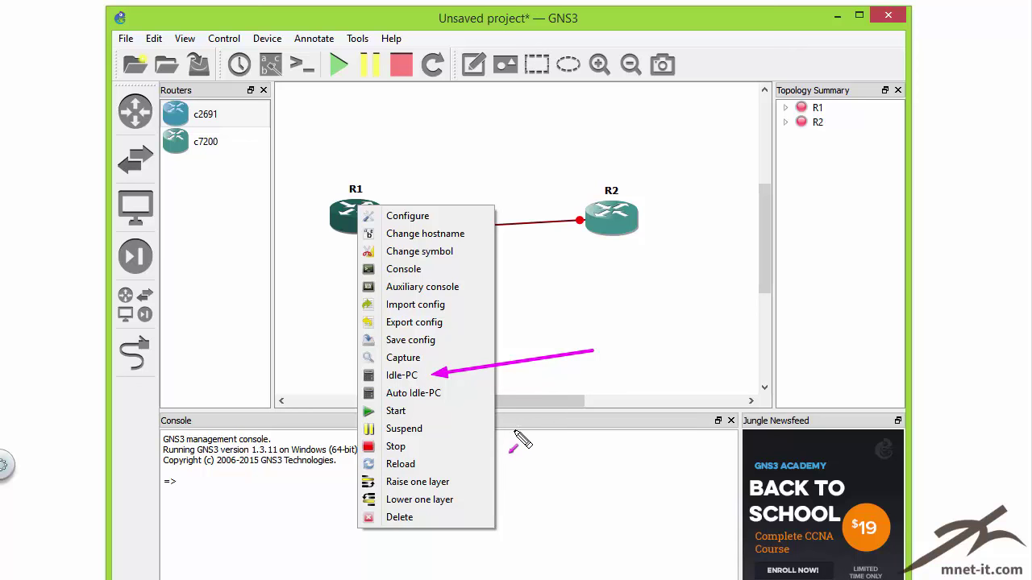
{"action": "left_click_drag", "start_coordinate": [547, 328], "coordinate": [433, 357]}
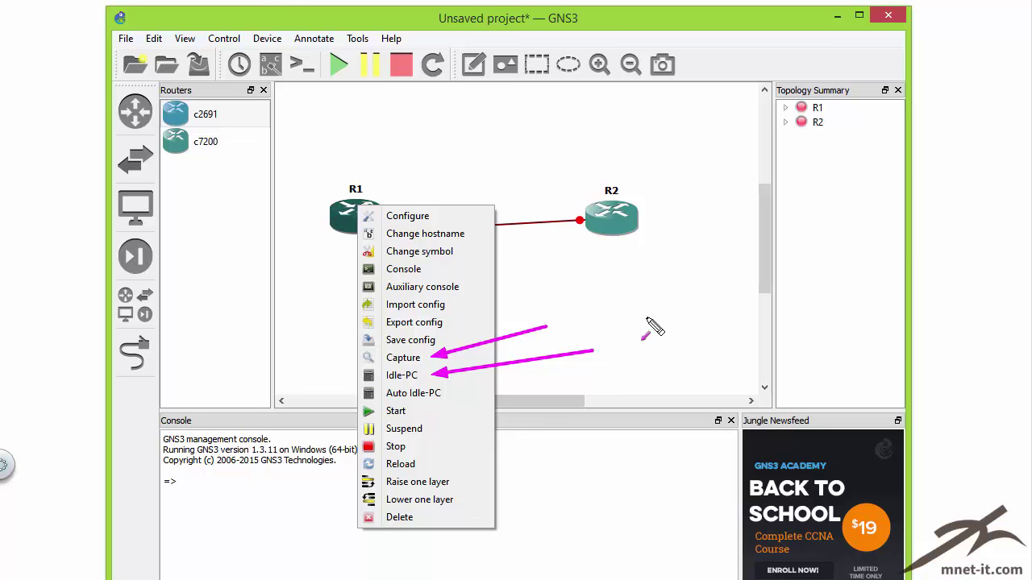
{"action": "left_click_drag", "start_coordinate": [605, 412], "coordinate": [411, 412]}
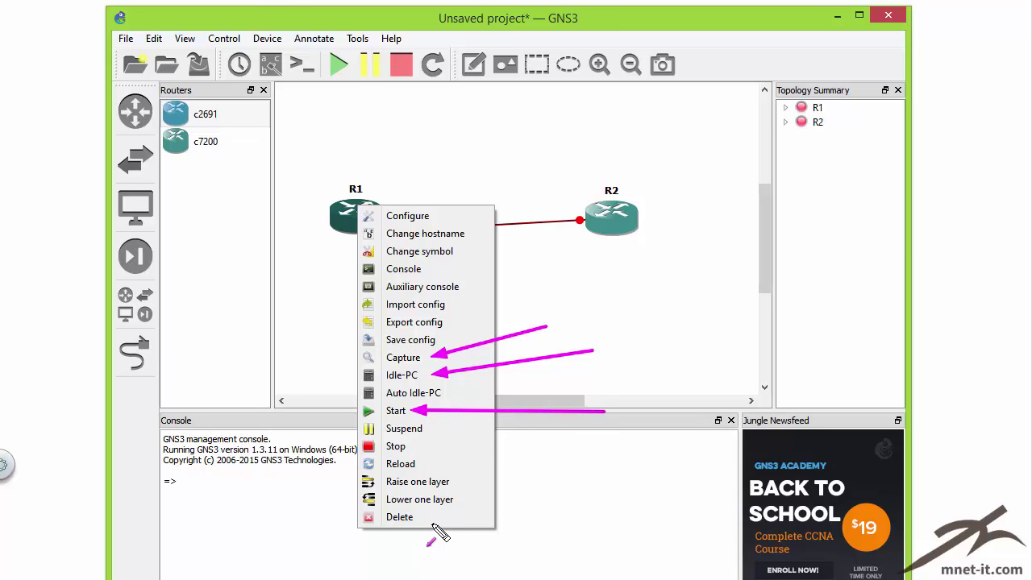
{"action": "key", "text": "Escape"}
Start router R1 on its own, leaving R2 stopped
{"action": "right_click", "coordinate": [354, 219]}
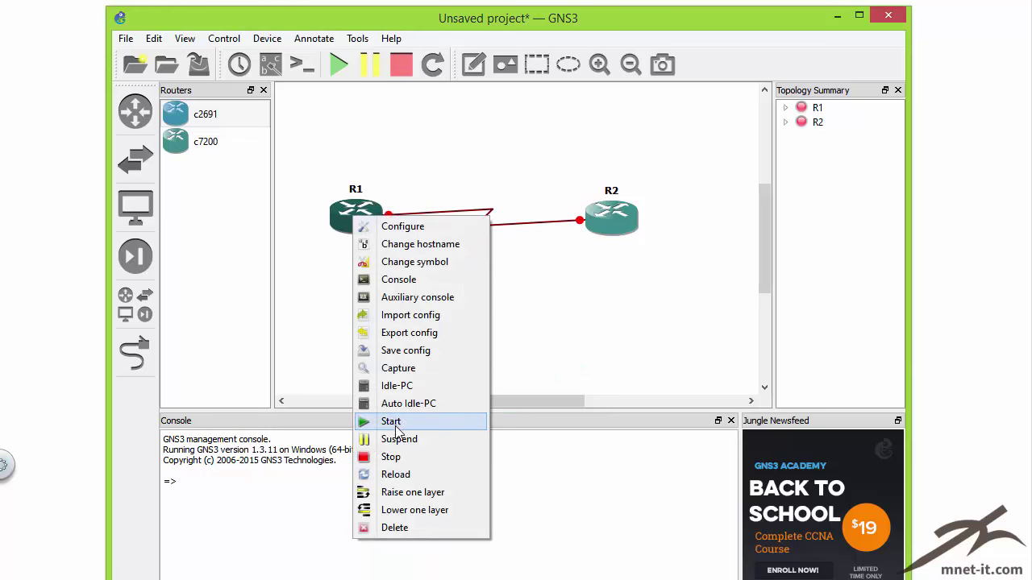
{"action": "left_click", "coordinate": [393, 422]}
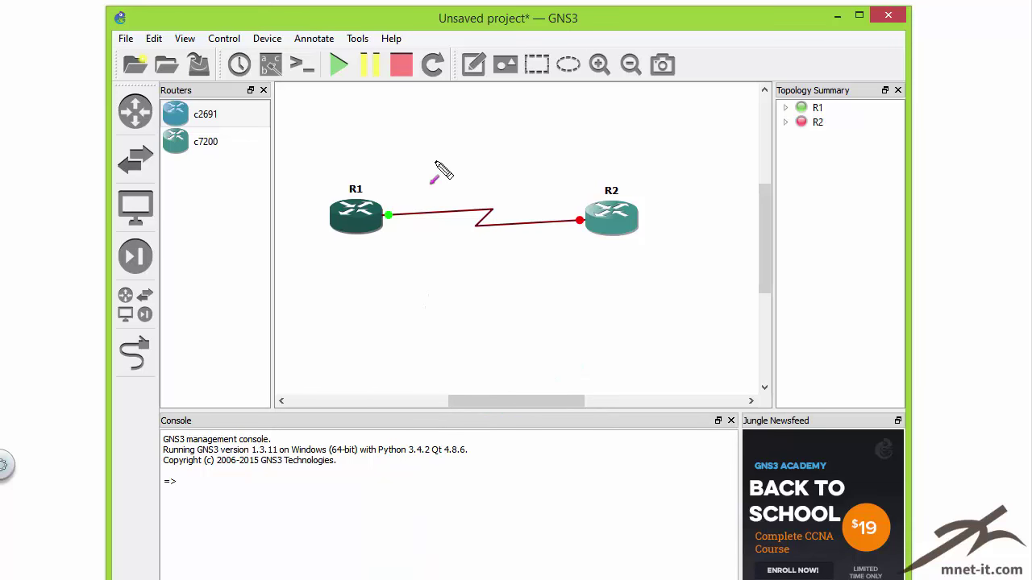
{"action": "left_click_drag", "start_coordinate": [416, 110], "coordinate": [395, 206]}
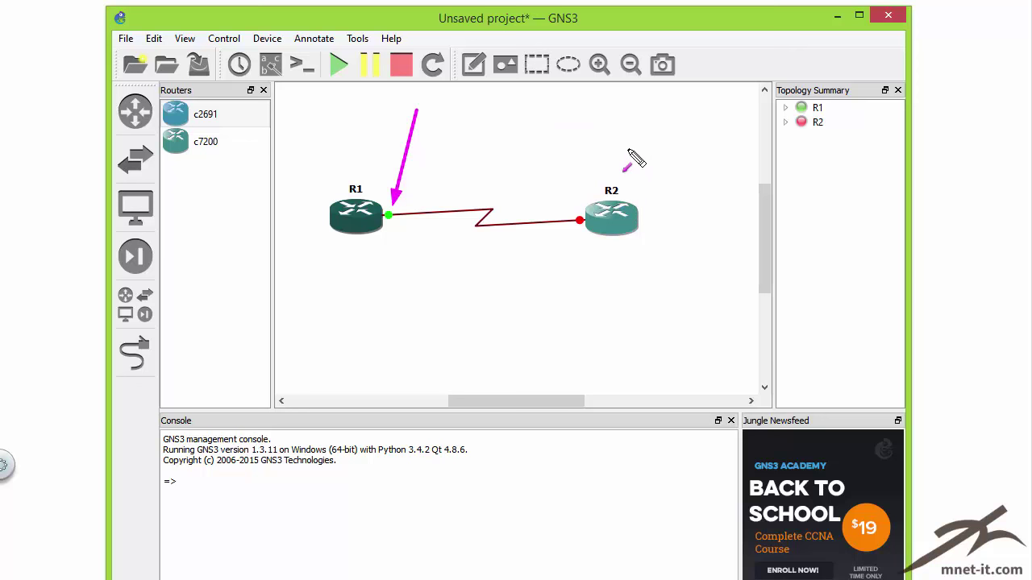
{"action": "left_click_drag", "start_coordinate": [548, 108], "coordinate": [572, 205]}
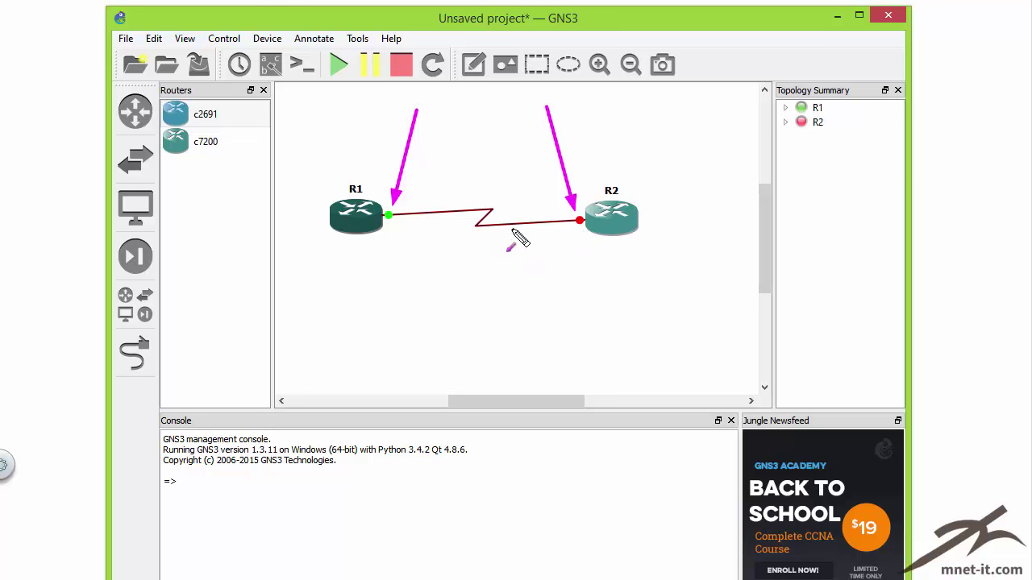
{"action": "key", "text": "Escape"}
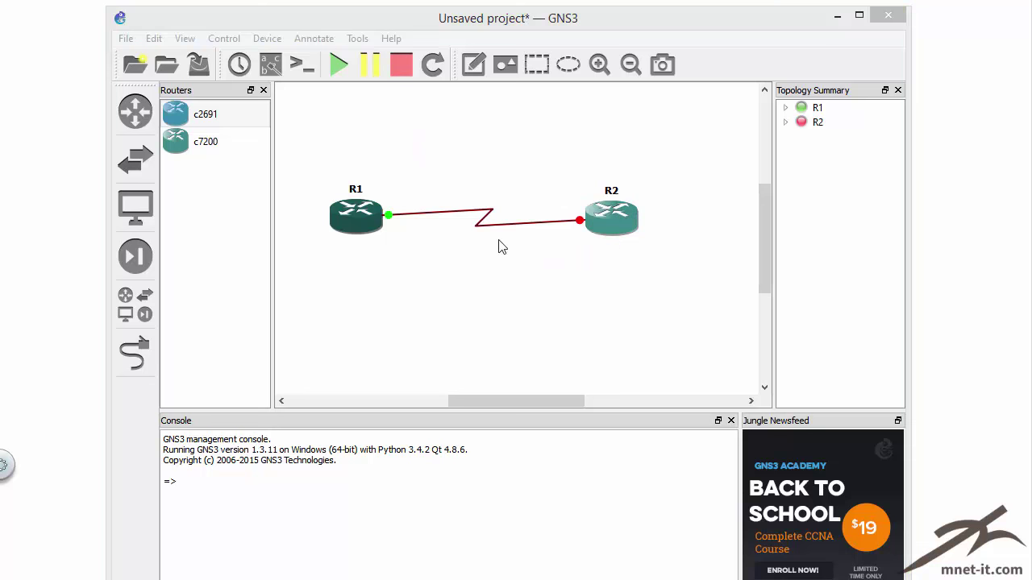
{"action": "left_click", "coordinate": [285, 202]}
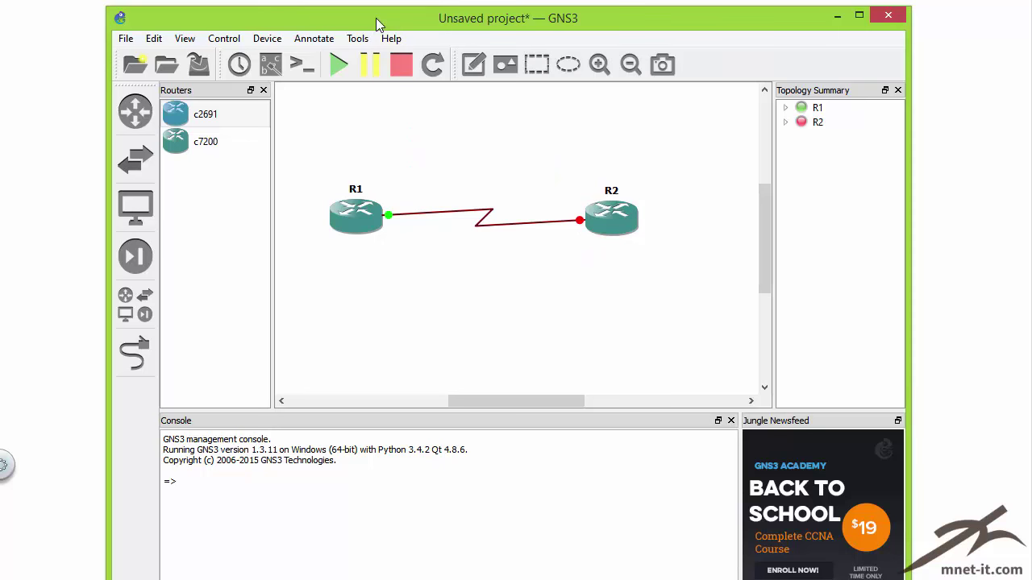
{"action": "left_click_drag", "start_coordinate": [376, 18], "coordinate": [366, 9]}
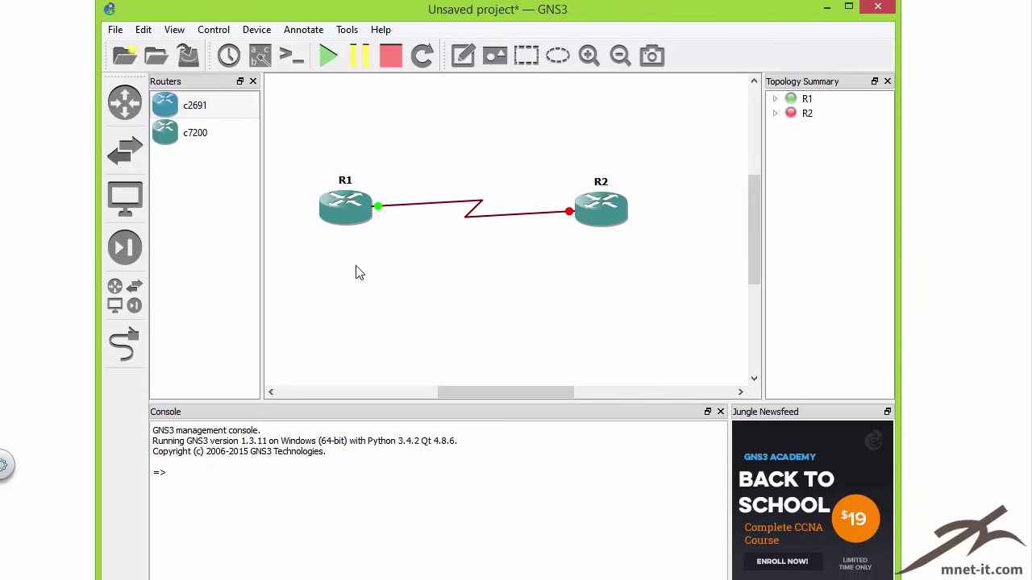
{"action": "right_click", "coordinate": [345, 204]}
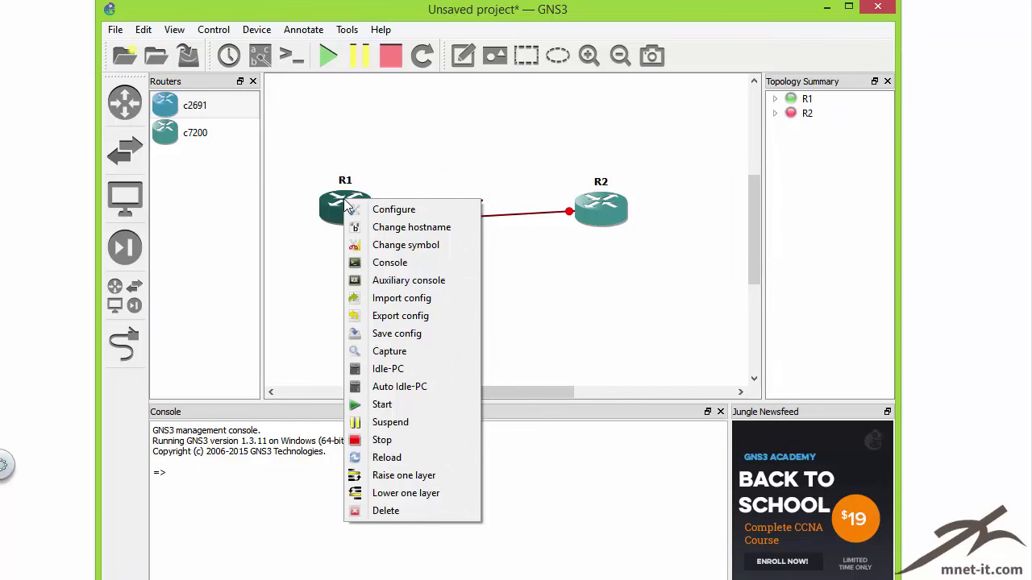
{"action": "left_click_drag", "start_coordinate": [644, 262], "coordinate": [413, 263]}
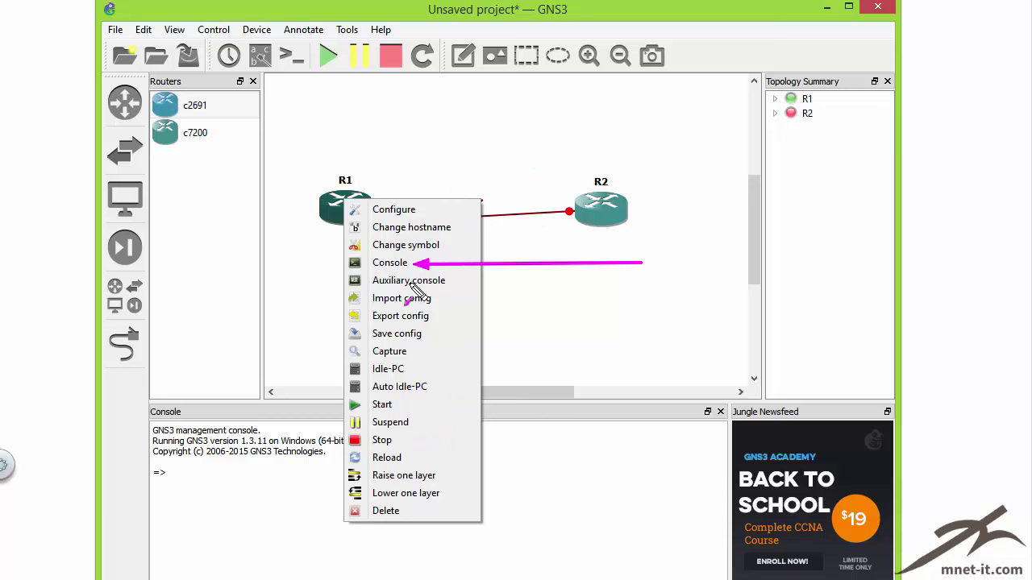
{"action": "key", "text": "Escape"}
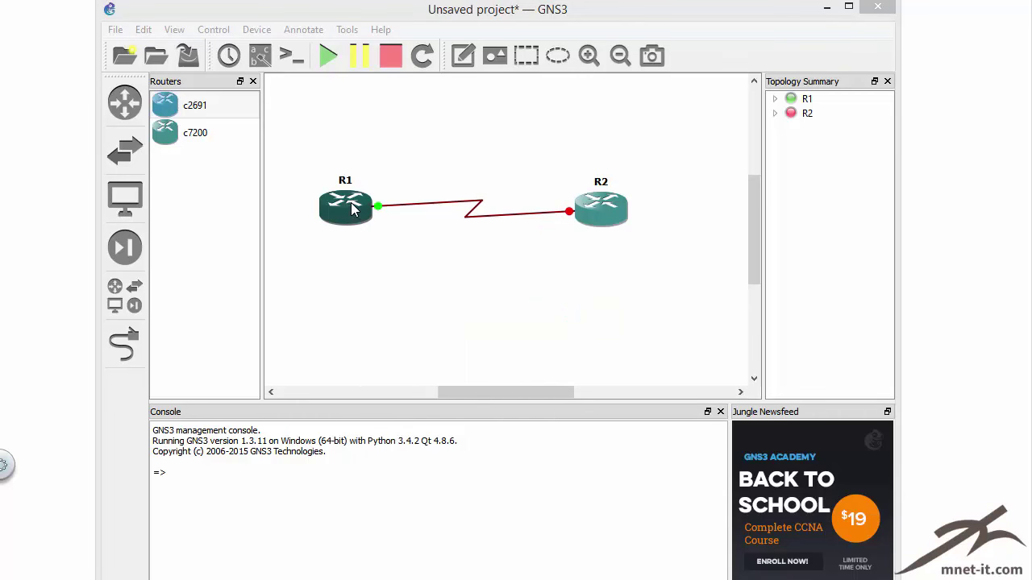
Open R1's console, move the window fully into view, bring up the R1# command prompt, and minimize the console
{"action": "right_click", "coordinate": [352, 204]}
{"action": "left_click", "coordinate": [408, 270]}
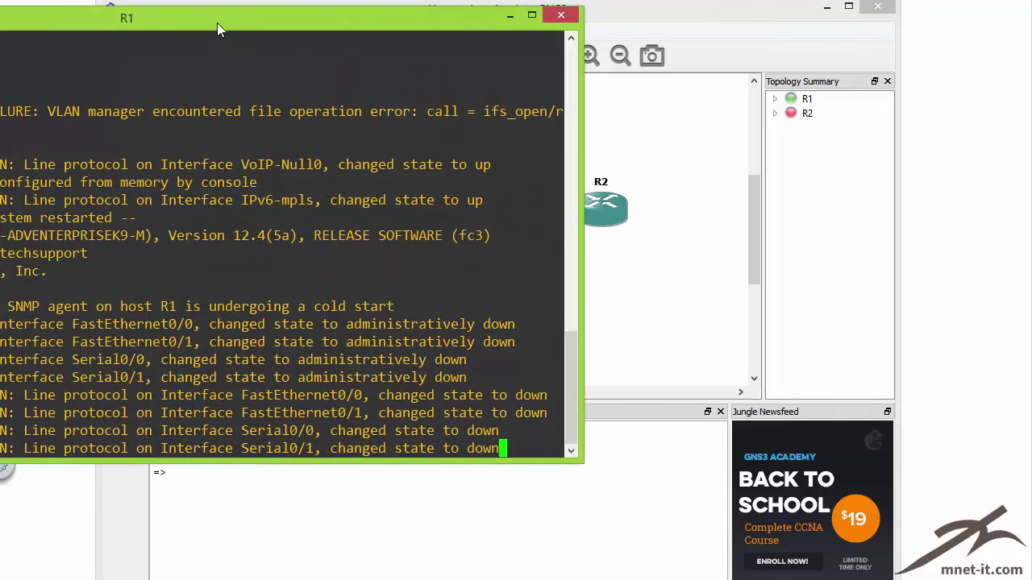
{"action": "key", "text": "Return"}
{"action": "left_click_drag", "start_coordinate": [211, 19], "coordinate": [559, 21]}
{"action": "key", "text": "Return"}
{"action": "key", "text": "Return"}
{"action": "key", "text": "Return"}
{"action": "key", "text": "Return"}
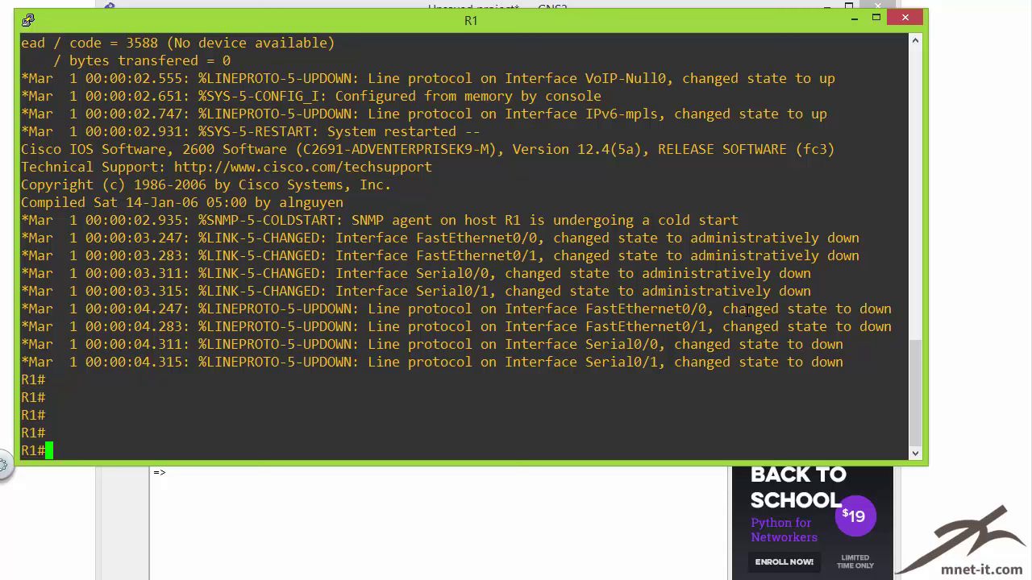
{"action": "key", "text": "Return"}
{"action": "key", "text": "Return"}
{"action": "key", "text": "Return"}
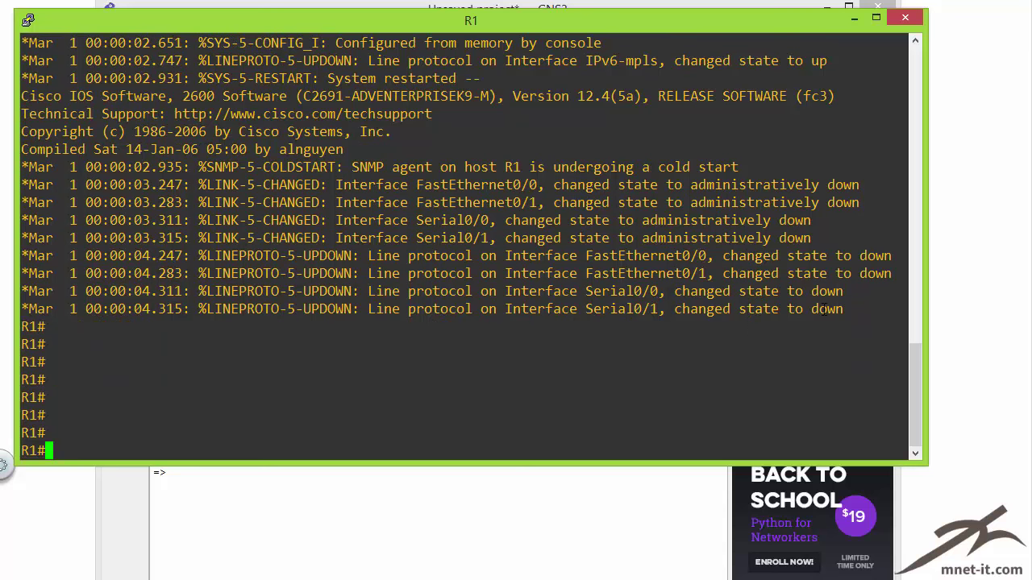
{"action": "left_click", "coordinate": [854, 20]}
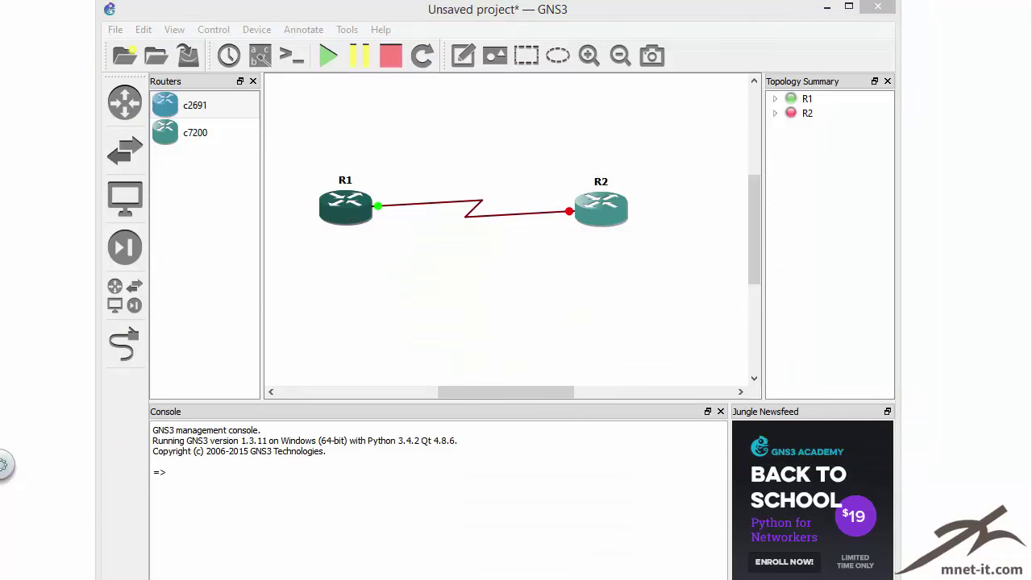
{"action": "key", "text": "alt+Tab"}
{"action": "left_click", "coordinate": [854, 18]}
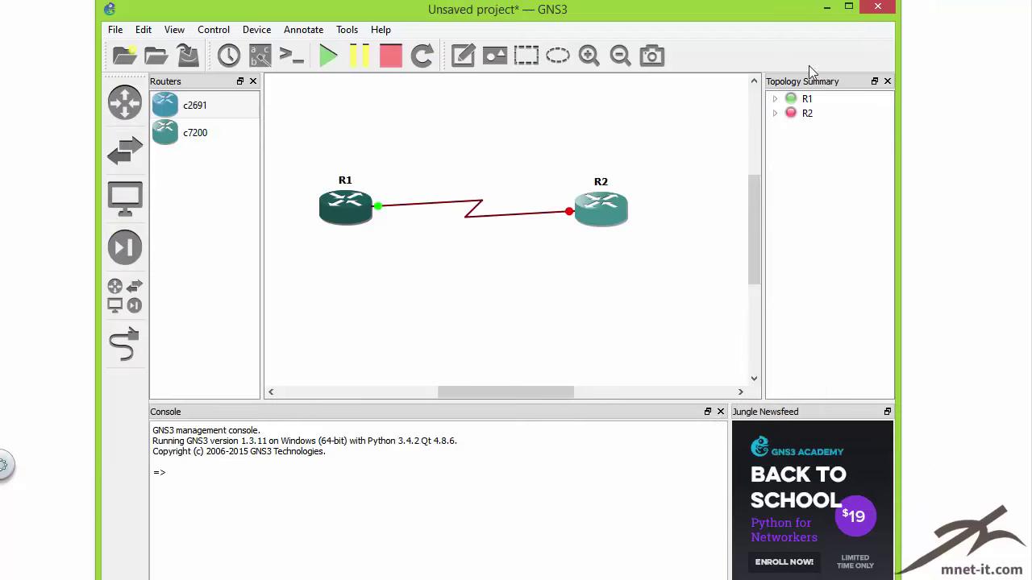
Try to open a console to router R2 while it is stopped
{"action": "left_click", "coordinate": [580, 223]}
{"action": "right_click", "coordinate": [602, 202]}
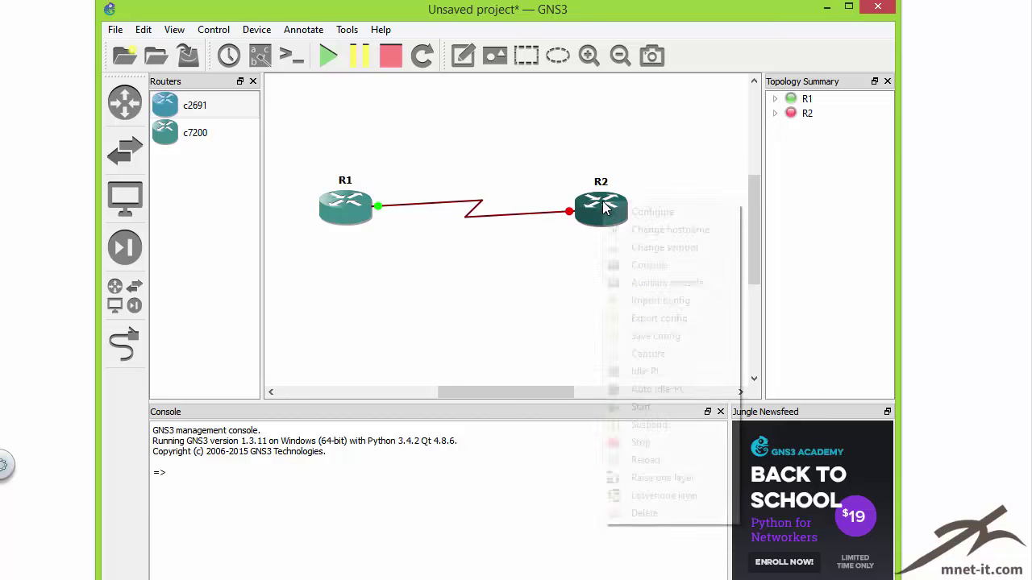
{"action": "left_click", "coordinate": [626, 266]}
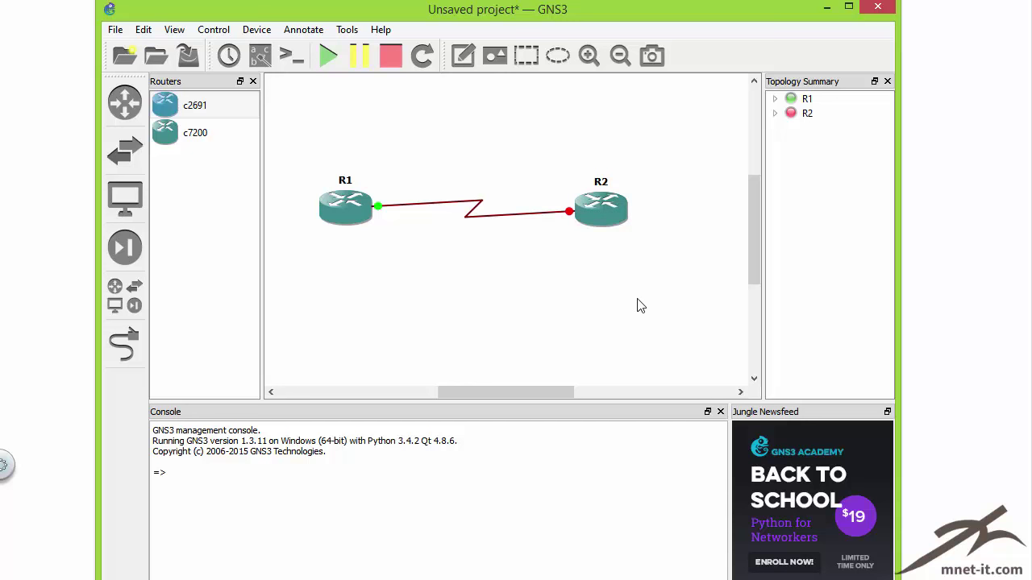
{"action": "right_click", "coordinate": [602, 202]}
{"action": "left_click", "coordinate": [645, 267]}
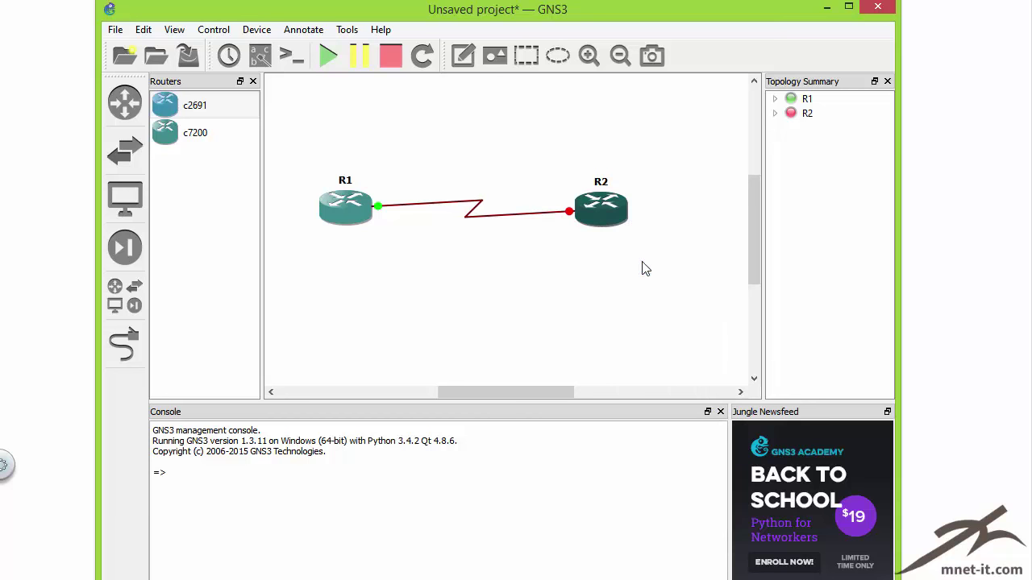
Nudge R2 slightly in the workspace and start the router
{"action": "left_click_drag", "start_coordinate": [597, 209], "coordinate": [602, 204]}
{"action": "right_click", "coordinate": [602, 203]}
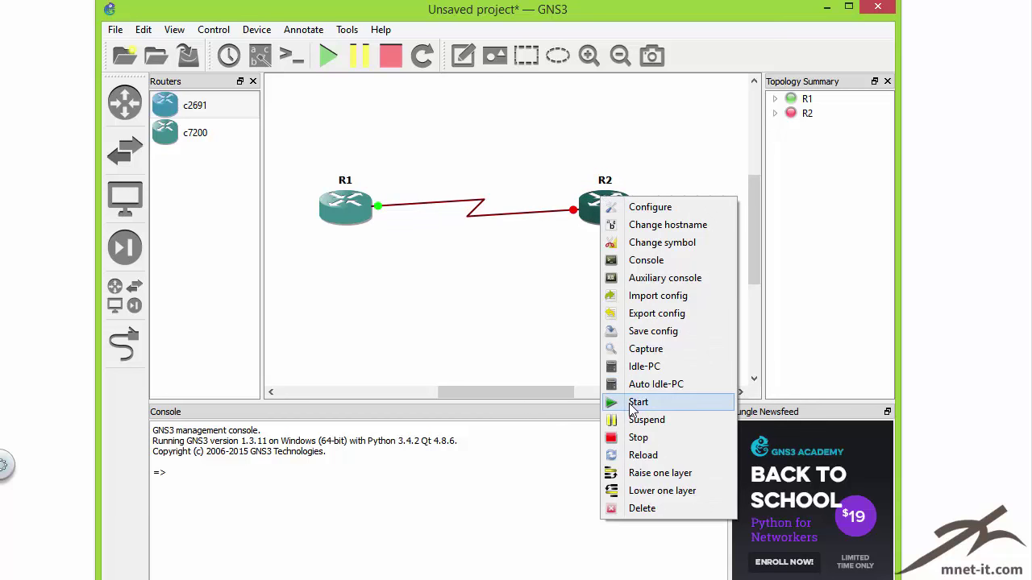
{"action": "left_click", "coordinate": [633, 404]}
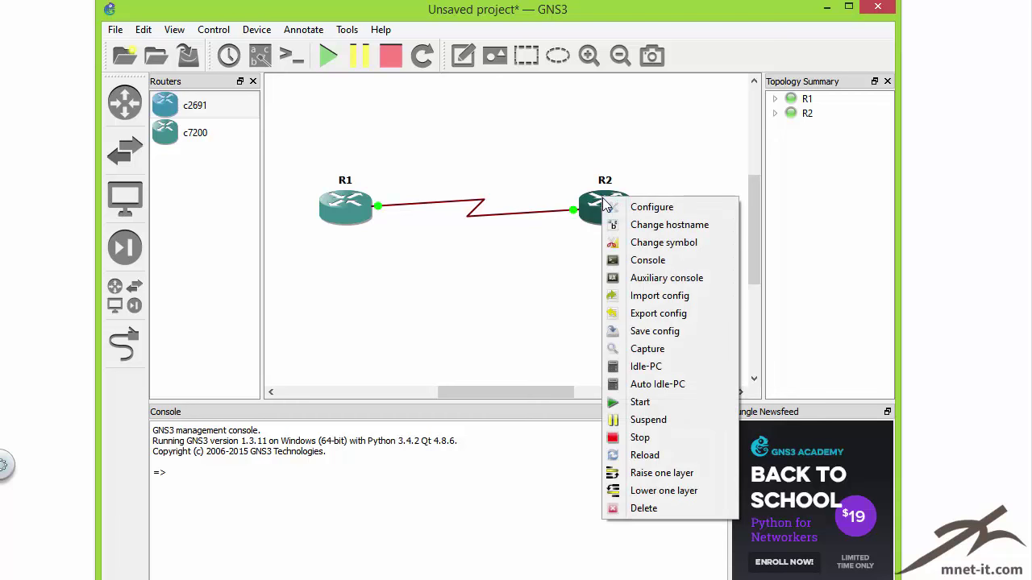
Open R2's console and reposition its window fully within view
{"action": "left_click", "coordinate": [647, 260]}
{"action": "left_click_drag", "start_coordinate": [270, 44], "coordinate": [691, 73]}
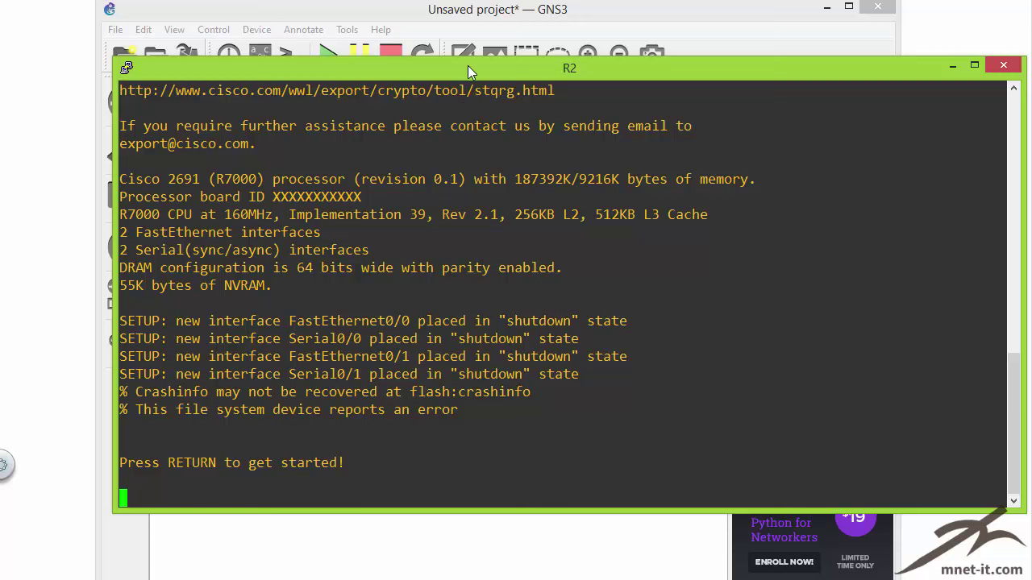
{"action": "left_click_drag", "start_coordinate": [468, 67], "coordinate": [426, 8]}
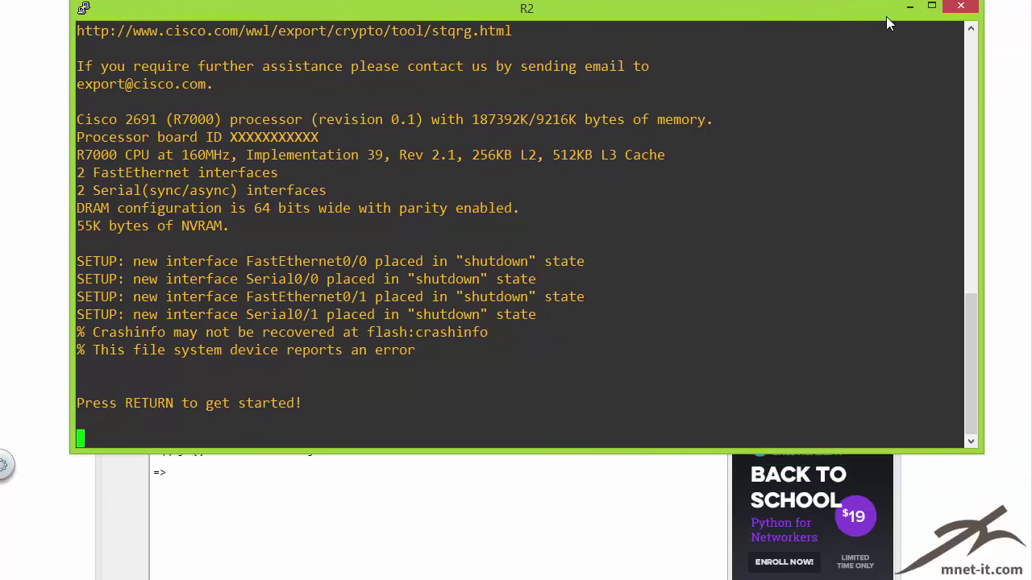
{"action": "left_click_drag", "start_coordinate": [809, 11], "coordinate": [815, 44]}
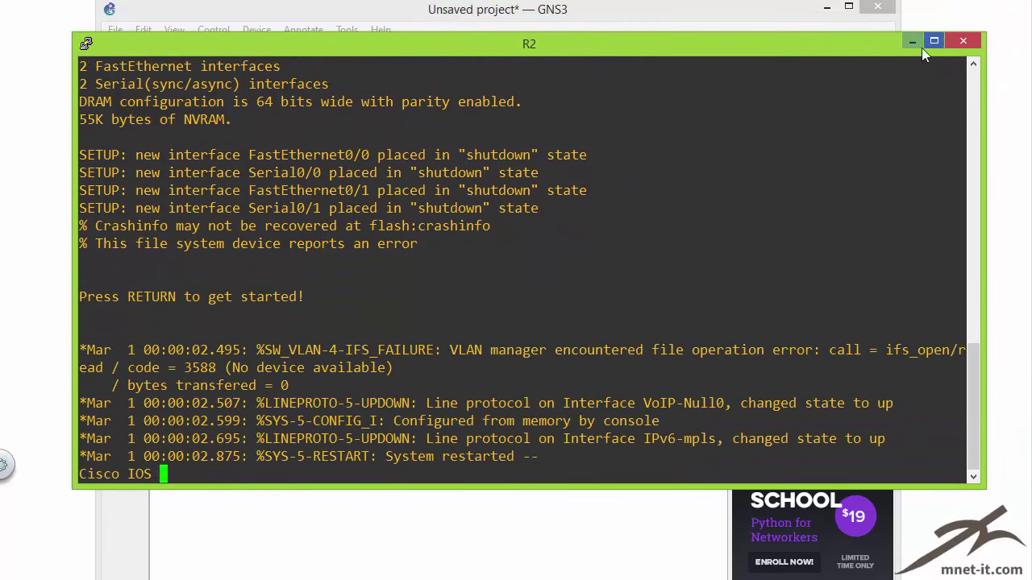
Bring up the R2# command prompt in R2's console and minimize the window
{"action": "key", "text": "Return"}
{"action": "key", "text": "Return"}
{"action": "key", "text": "Return"}
{"action": "key", "text": "Return"}
{"action": "key", "text": "Return"}
{"action": "key", "text": "Return"}
{"action": "key", "text": "Return"}
{"action": "key", "text": "Return"}
{"action": "key", "text": "Return"}
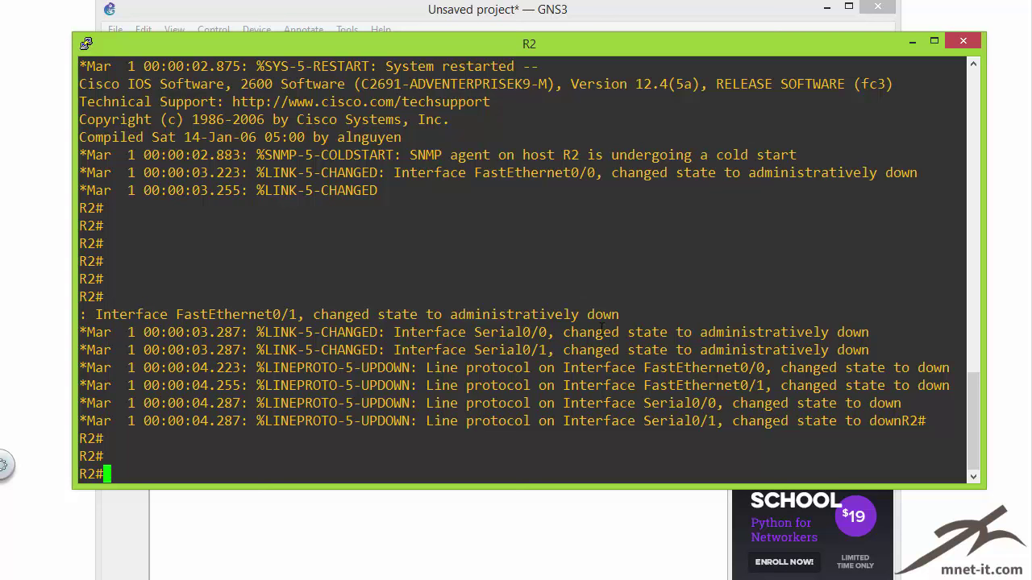
{"action": "left_click", "coordinate": [909, 43]}
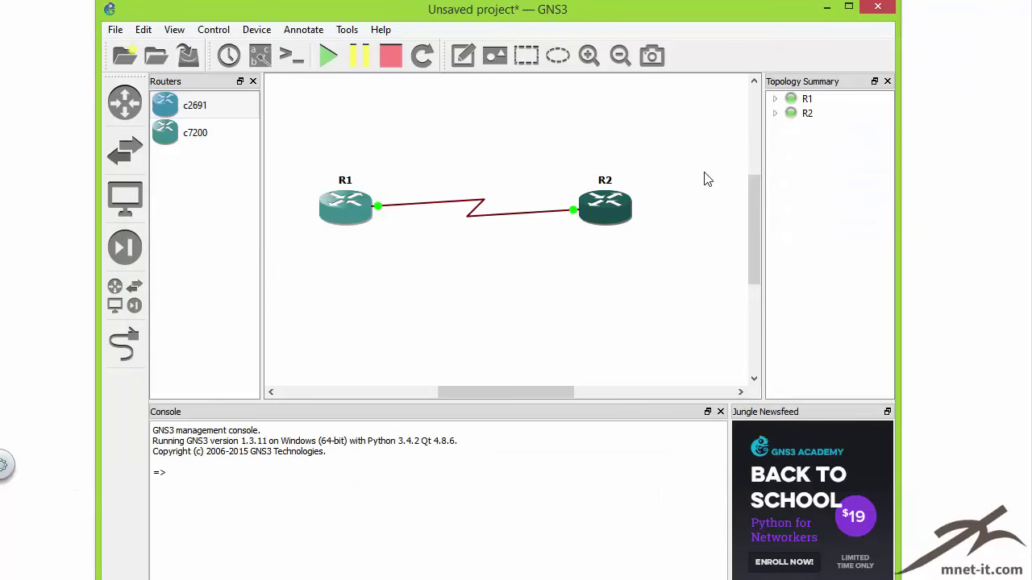